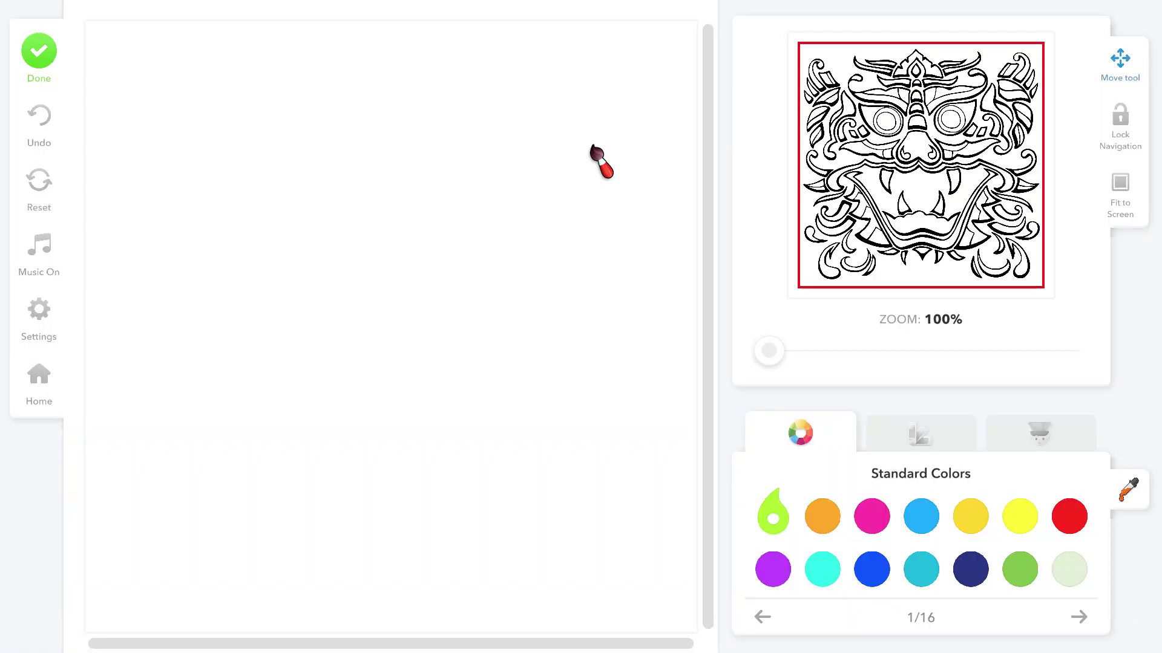
Step: Fill the lower mouth outline and the wavy upper lip band of the mask with bright red
left_click(1076, 529)
left_click(472, 524)
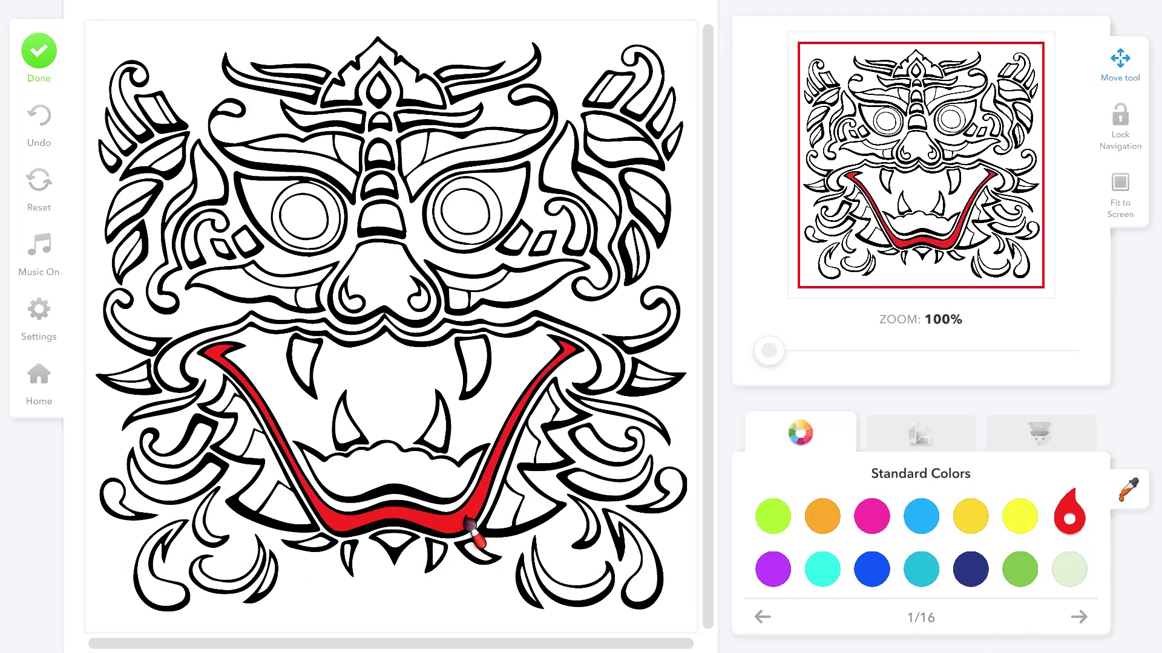
left_click(496, 333)
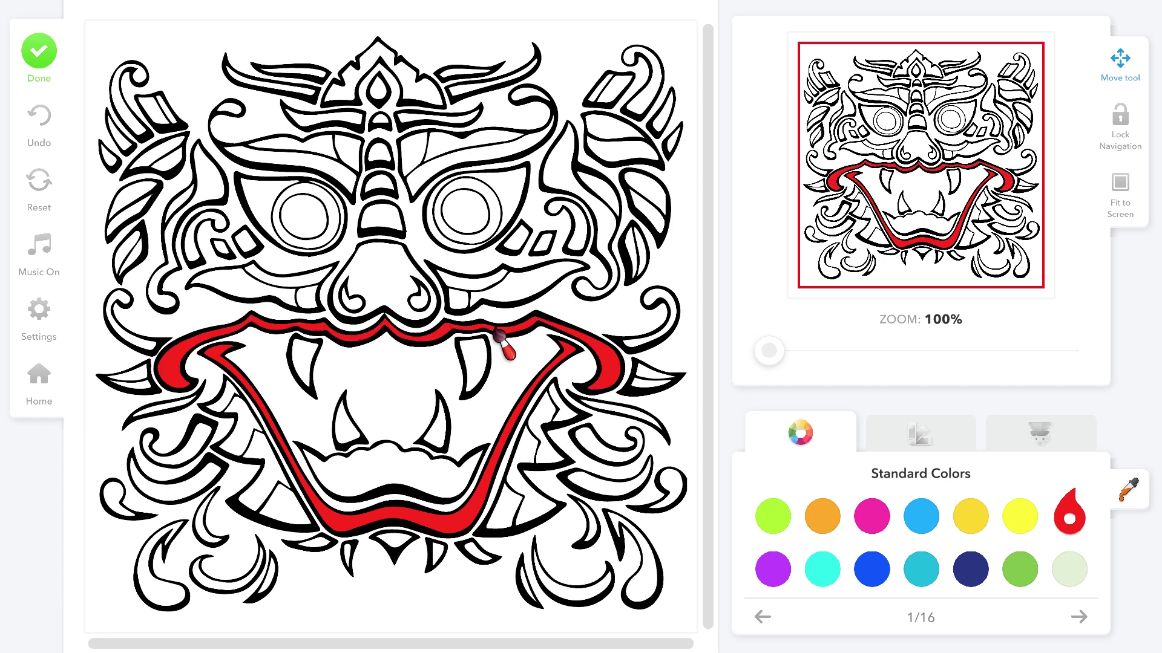
Step: Fill both eyebrow bands and the pointed cheek shapes below both eyes with bright red
left_click(419, 176)
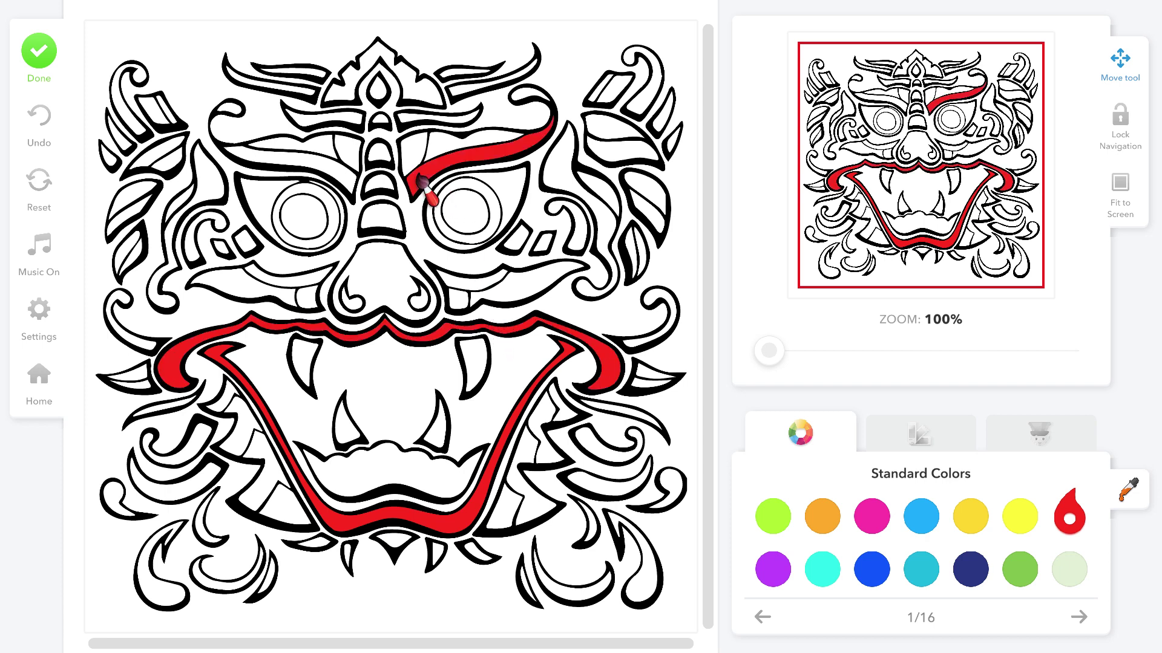
left_click(316, 164)
left_click(285, 307)
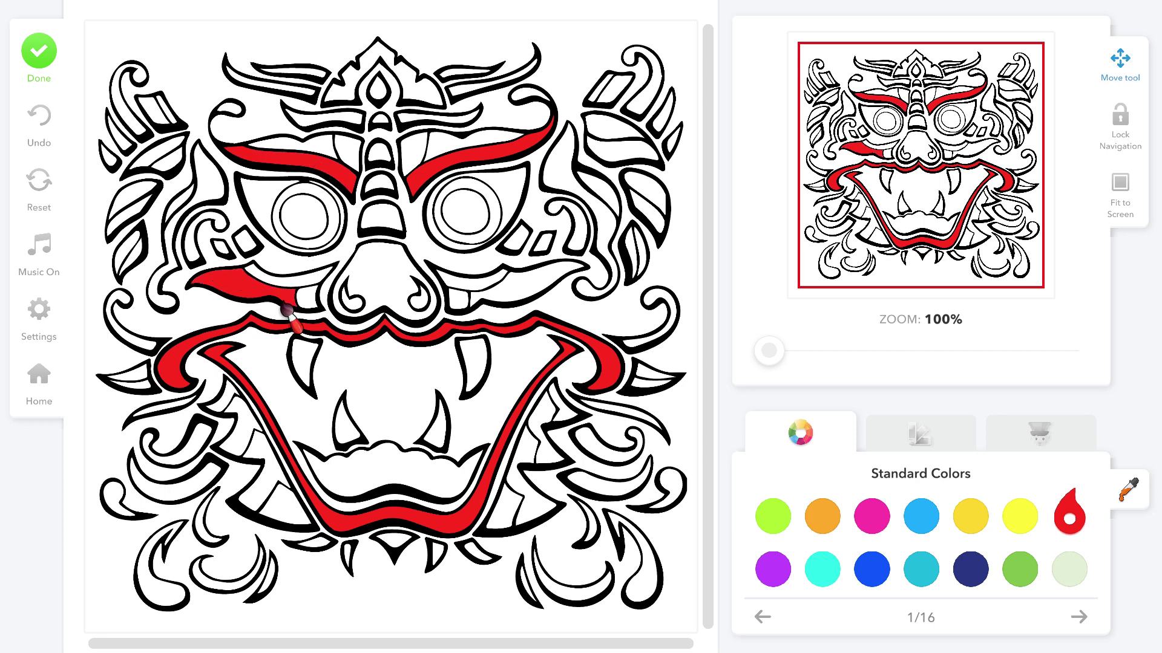
left_click(518, 299)
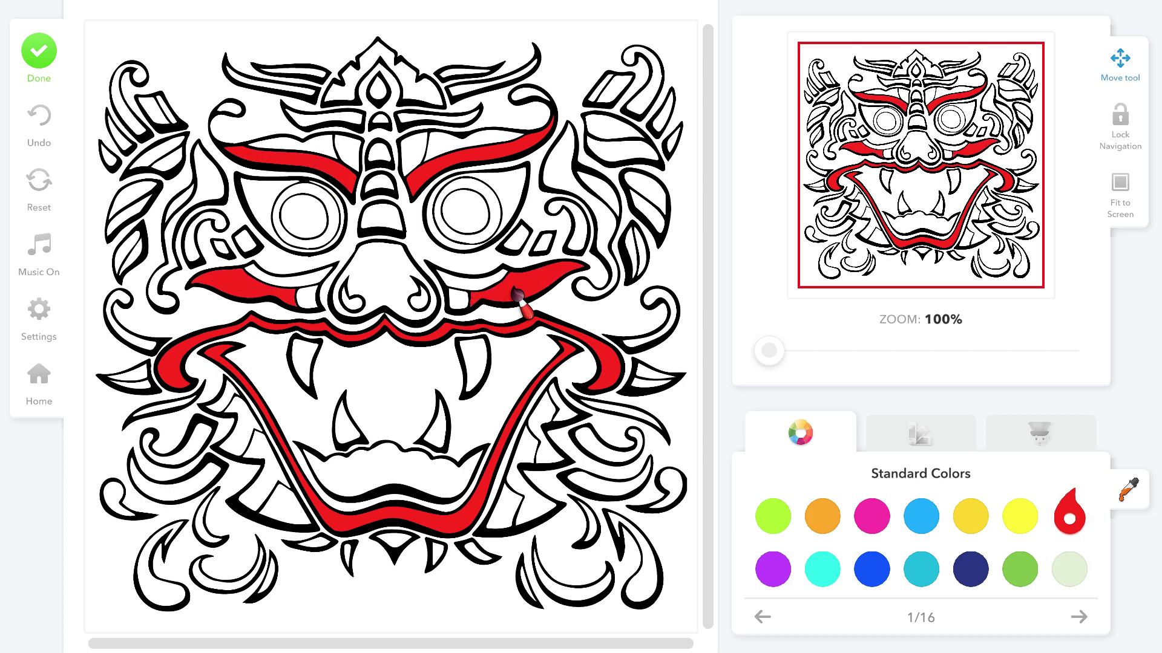
Step: Color the long curved bands beside both eyes and three leaf-shaped ear segments on each side bright red
left_click(604, 215)
left_click(209, 192)
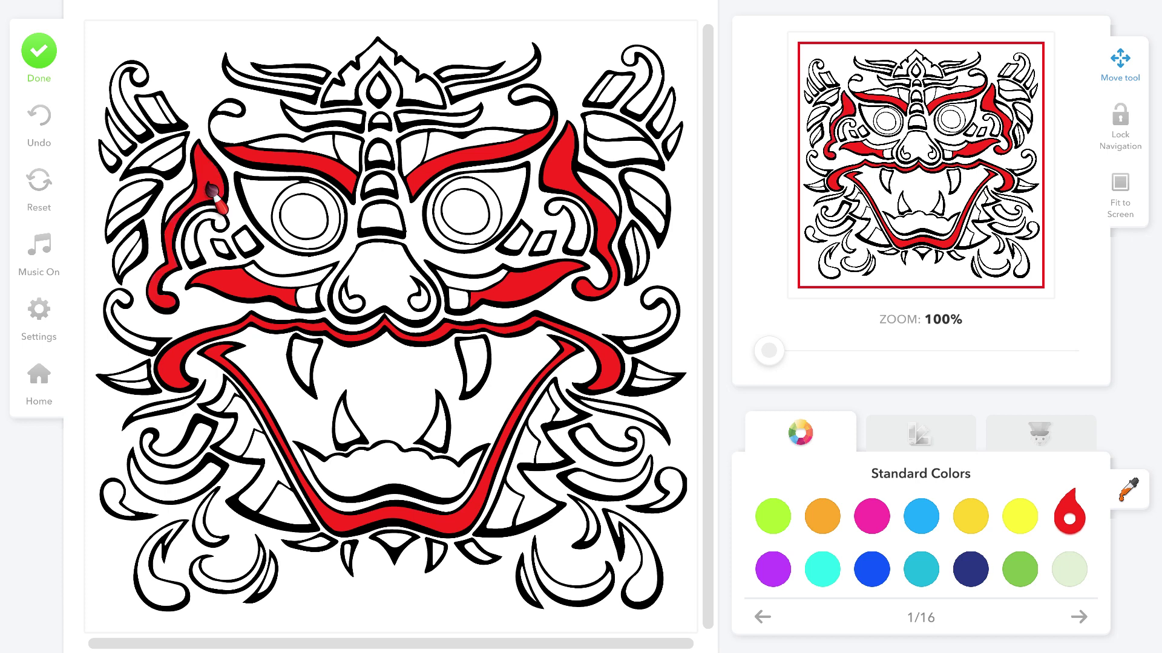
left_click(159, 156)
left_click(134, 192)
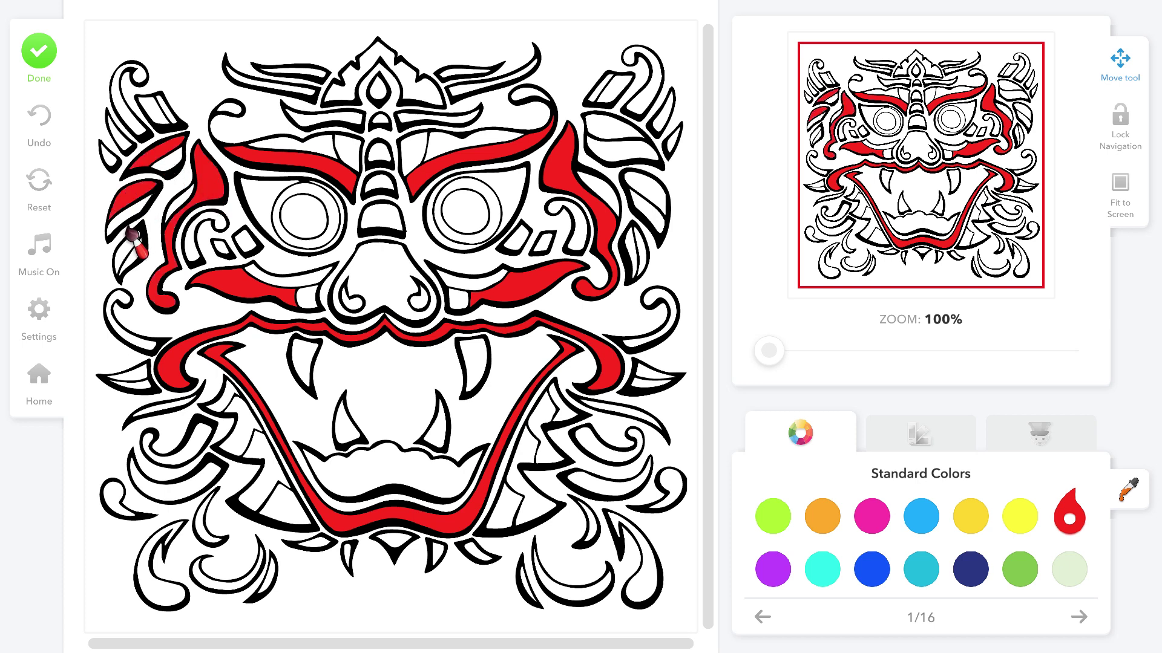
left_click(127, 258)
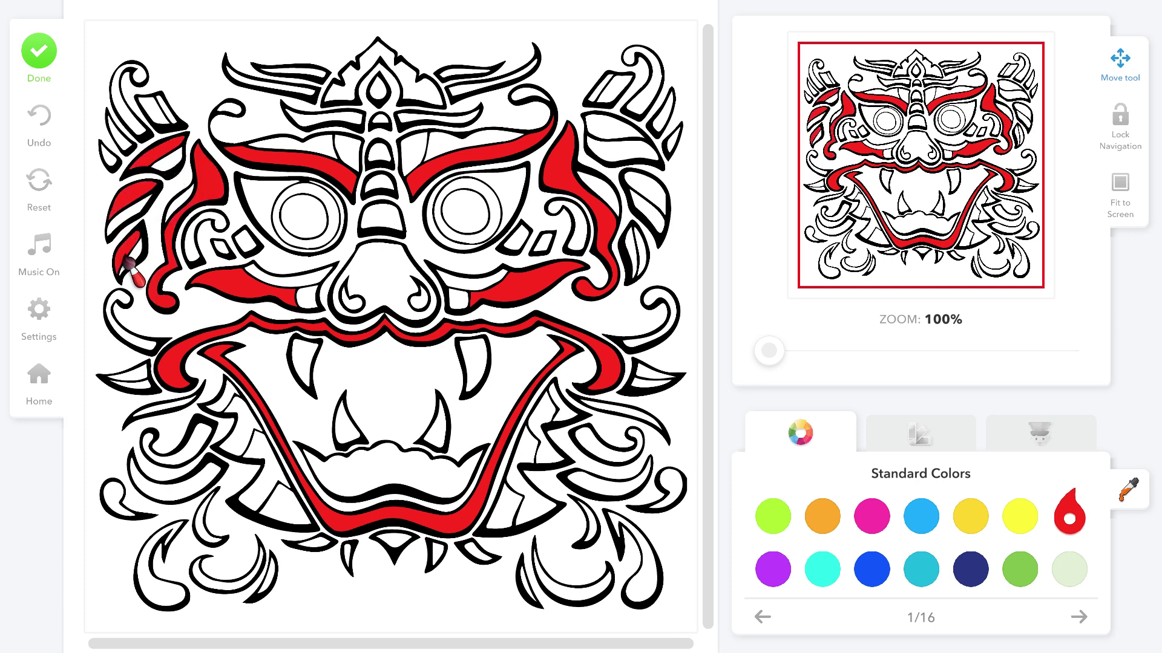
left_click(633, 157)
left_click(648, 196)
left_click(644, 249)
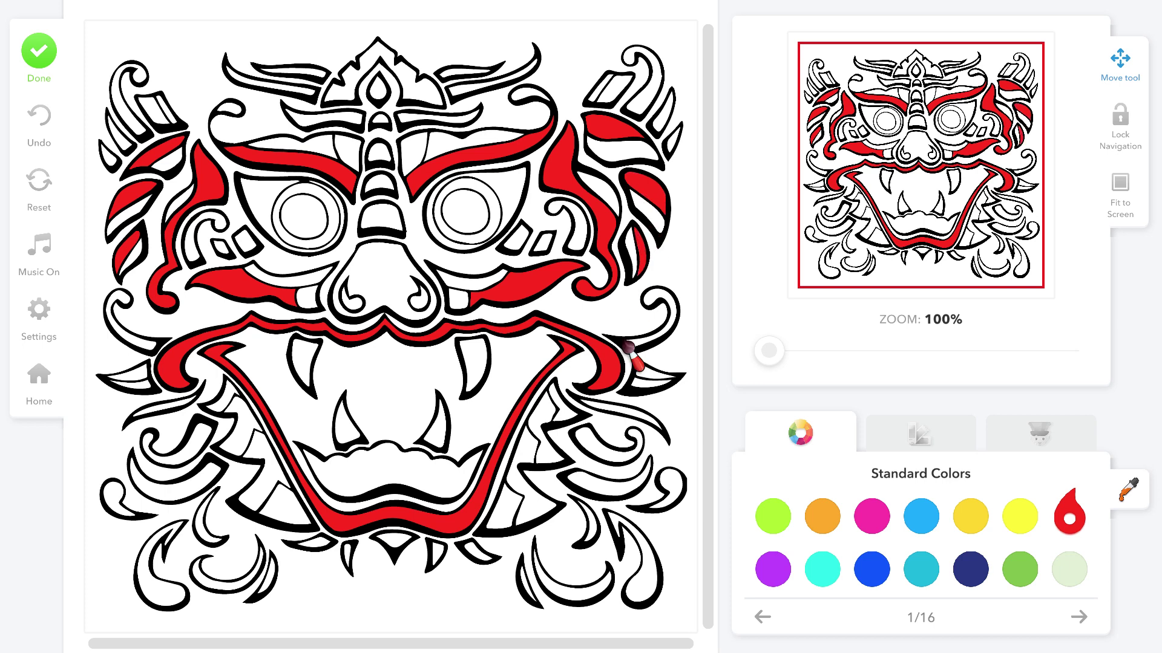
Step: Fill the hooked curls beside the jaw and the large drop-shaped curls in both bottom corners with bright red
left_click(626, 461)
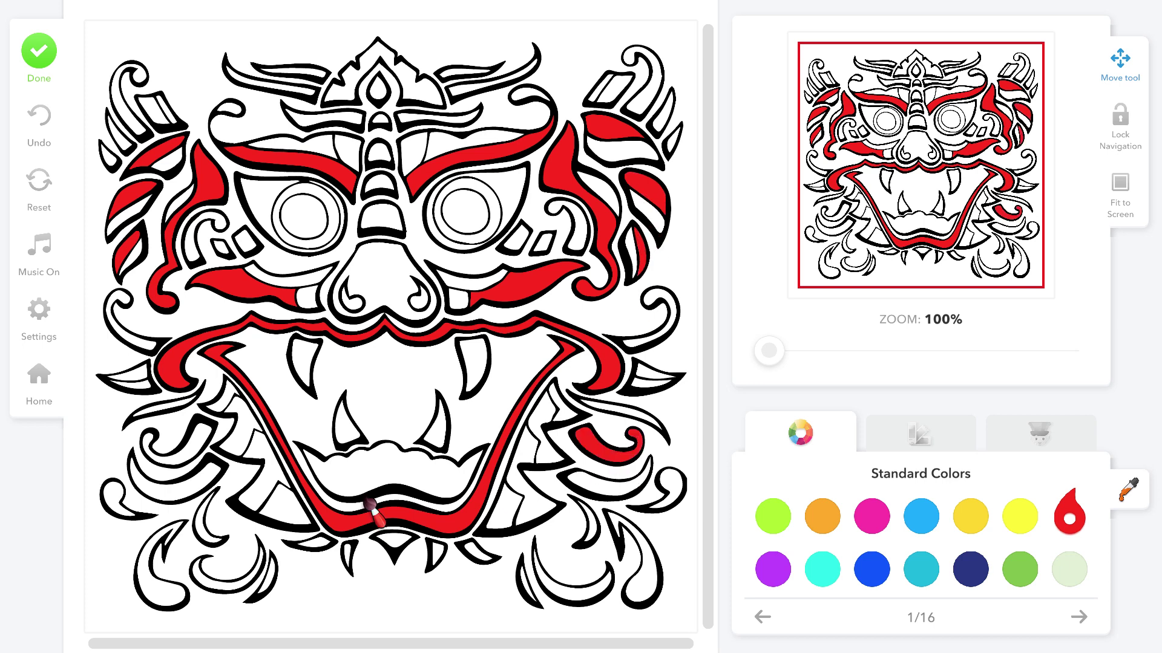
left_click(194, 453)
left_click(160, 599)
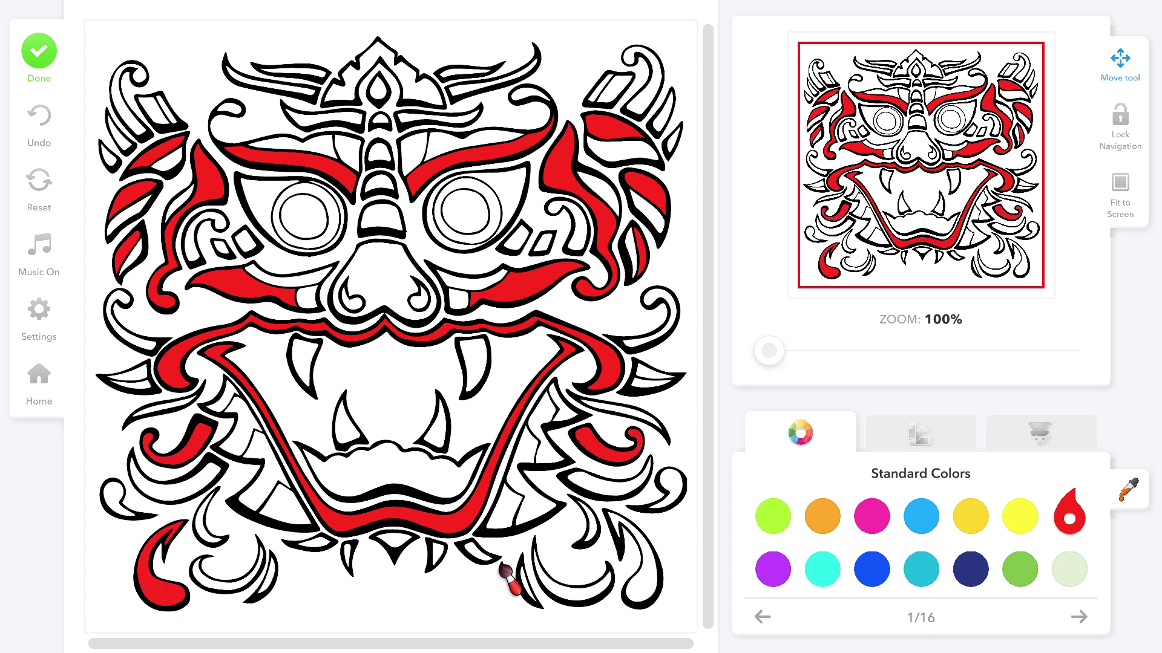
left_click(645, 603)
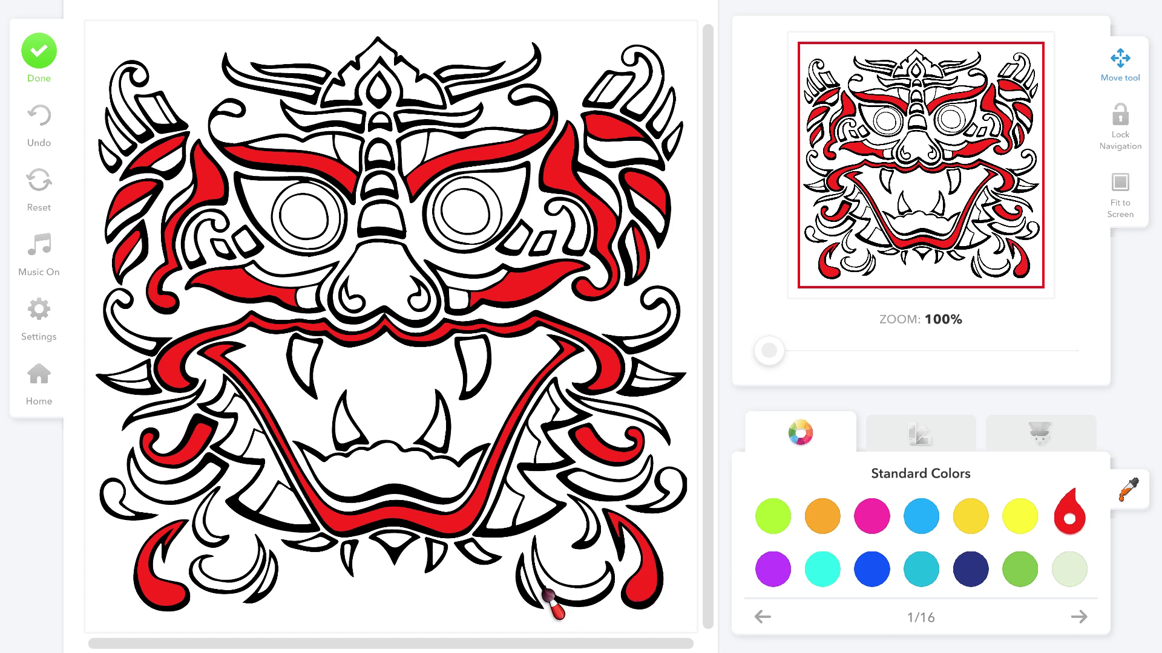
Step: Fill the jagged jaw pieces on both sides of the mouth and the crown on the forehead with bright red
left_click(534, 514)
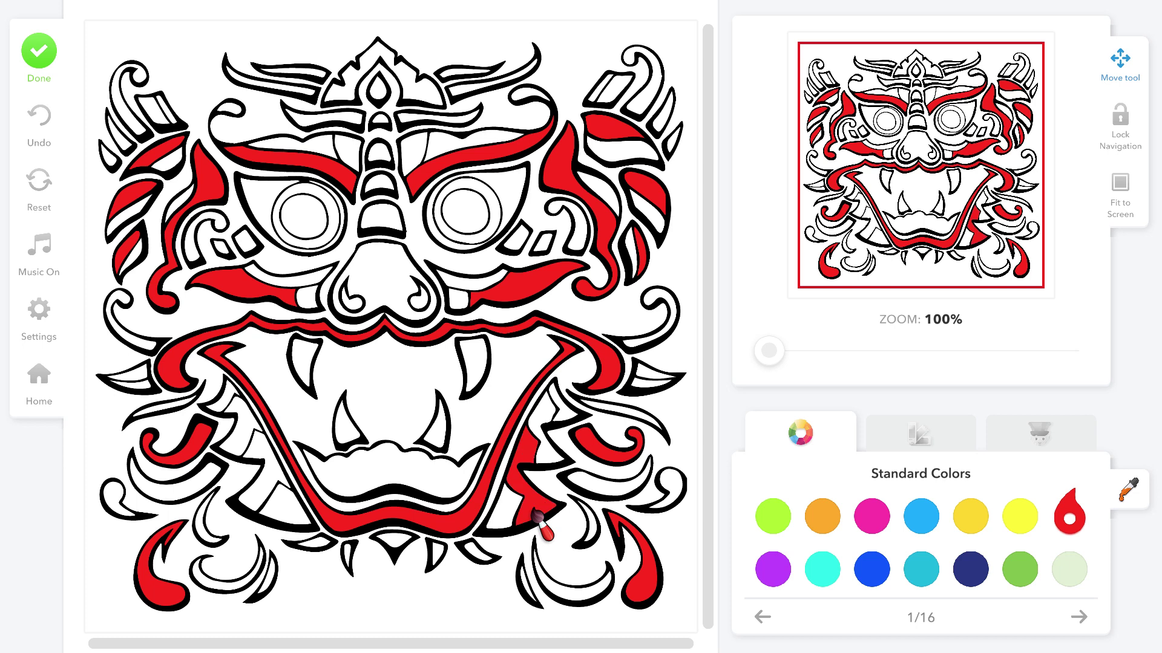
left_click(270, 483)
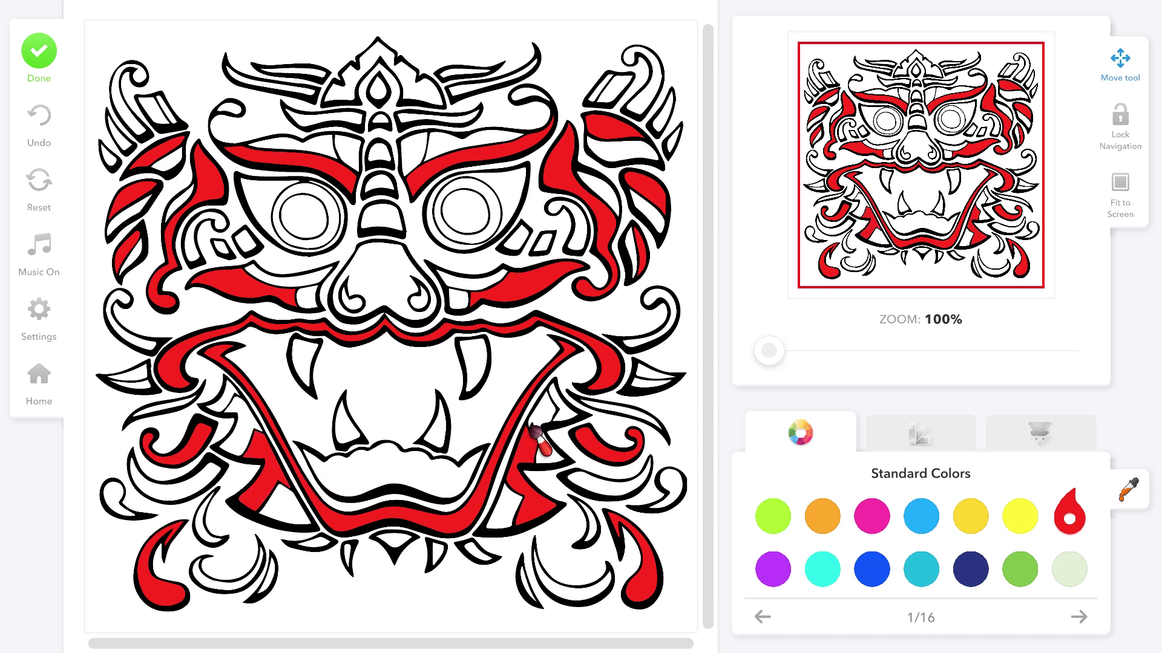
left_click(561, 420)
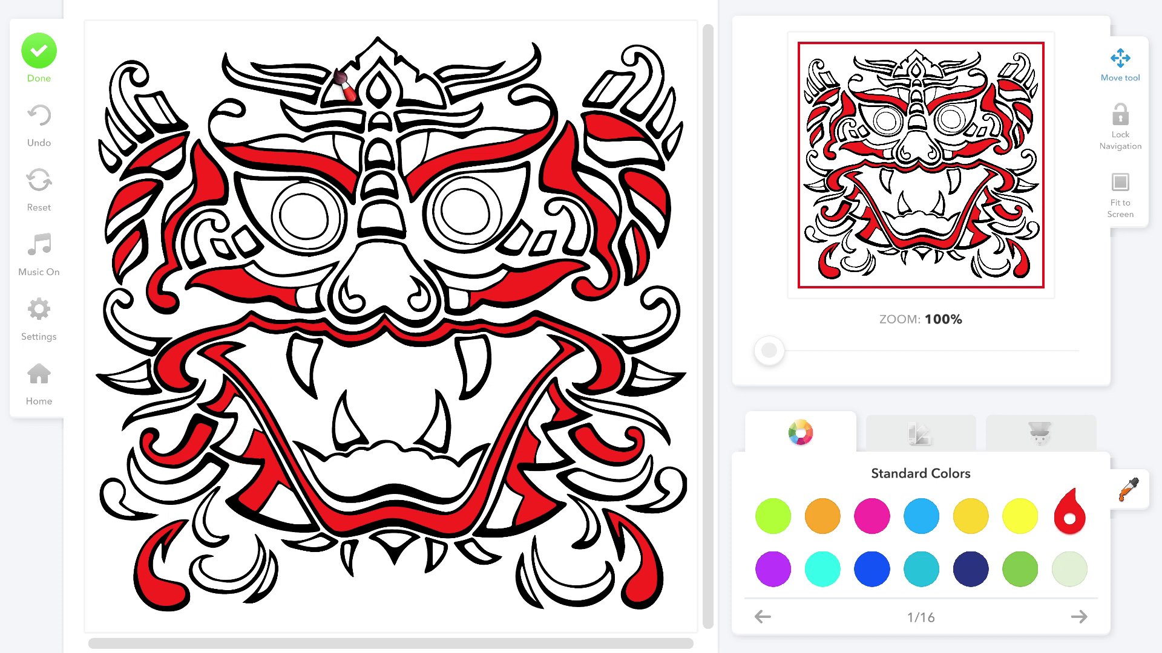
left_click(349, 97)
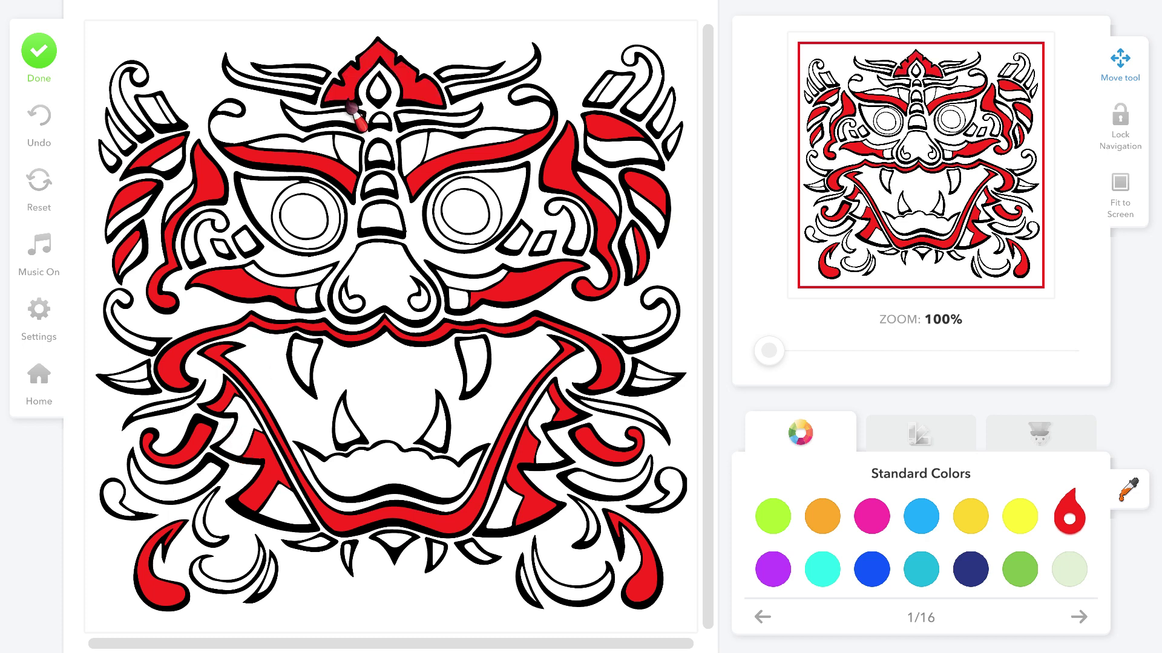
Step: Choose crimson from the second page of standard colors and fill the remaining jagged pieces along the right jaw
left_click(1078, 618)
left_click(781, 574)
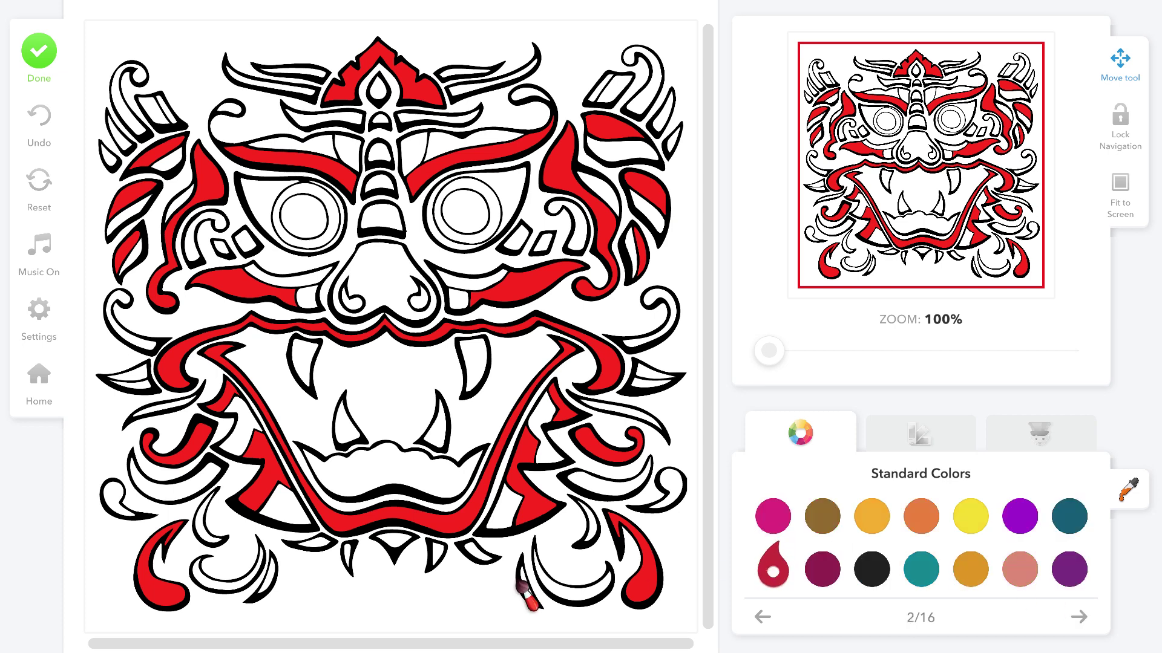
left_click(509, 513)
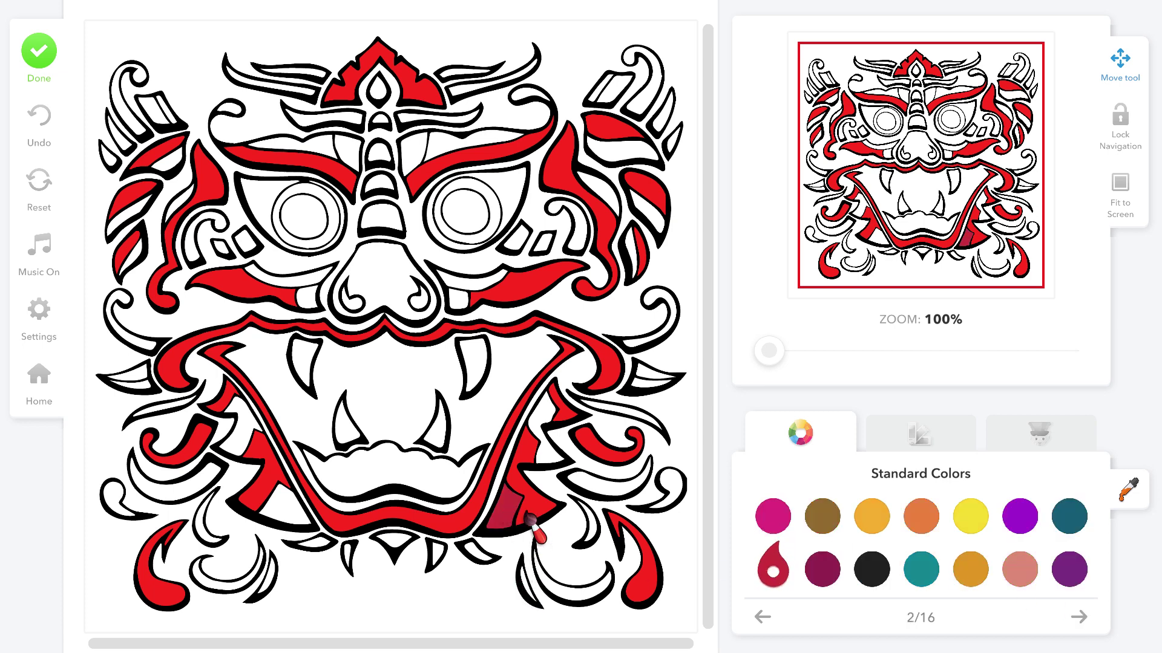
left_click(552, 465)
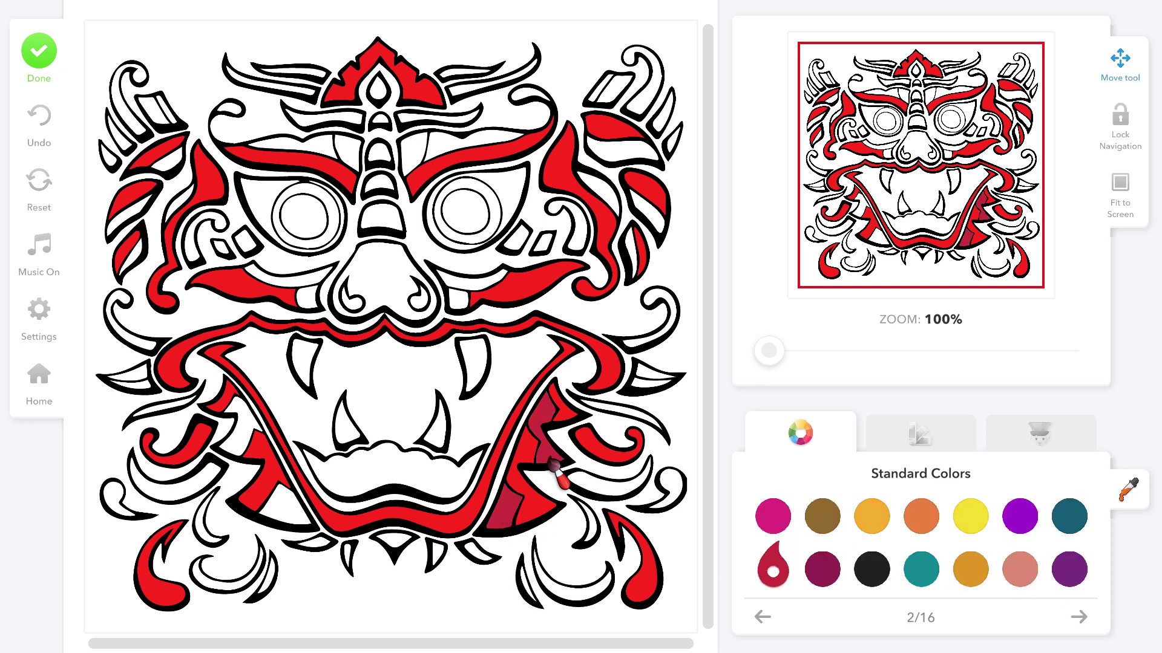
Step: Fill the thin whisker, the curved tufts and the round-ended curl on the lower right of the mask with crimson
left_click(608, 415)
left_click(616, 474)
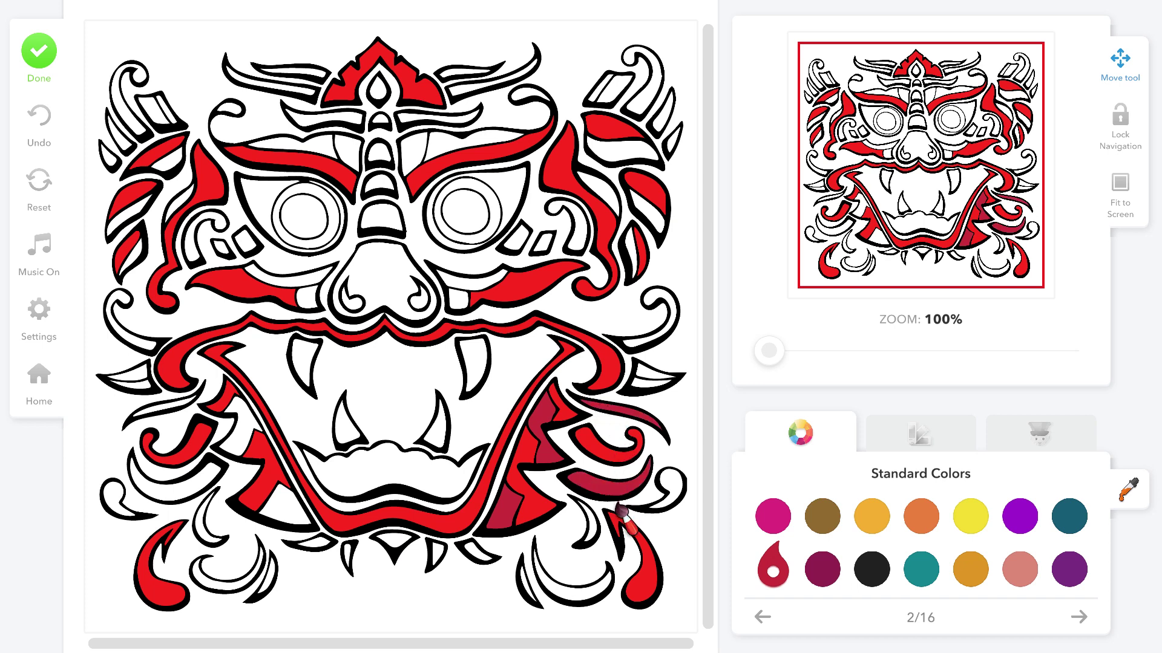
left_click(589, 601)
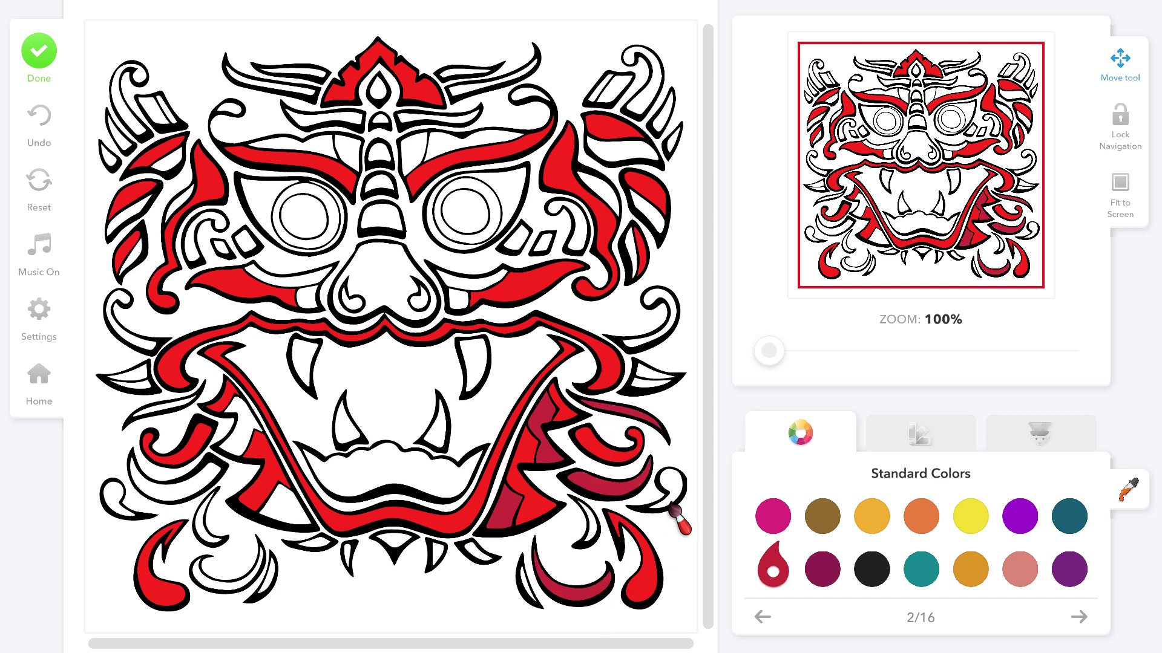
left_click(673, 504)
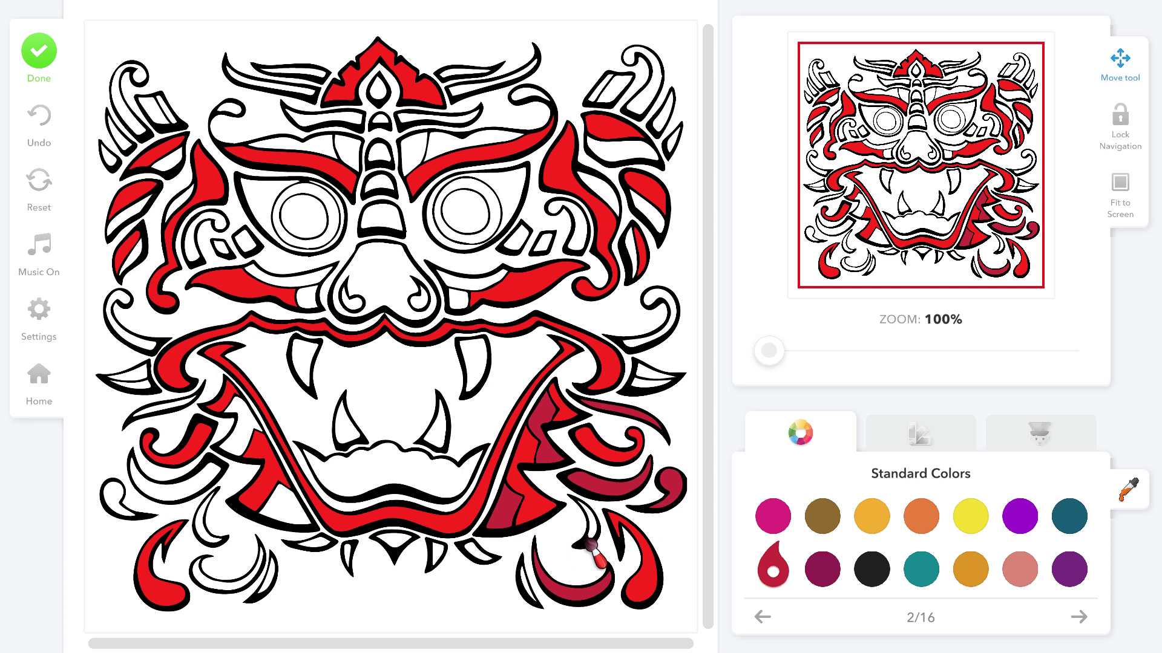
Step: Fill the bottom curls, round-ended curl, curved tuft and thin whisker on the lower left of the mask with crimson
left_click(265, 580)
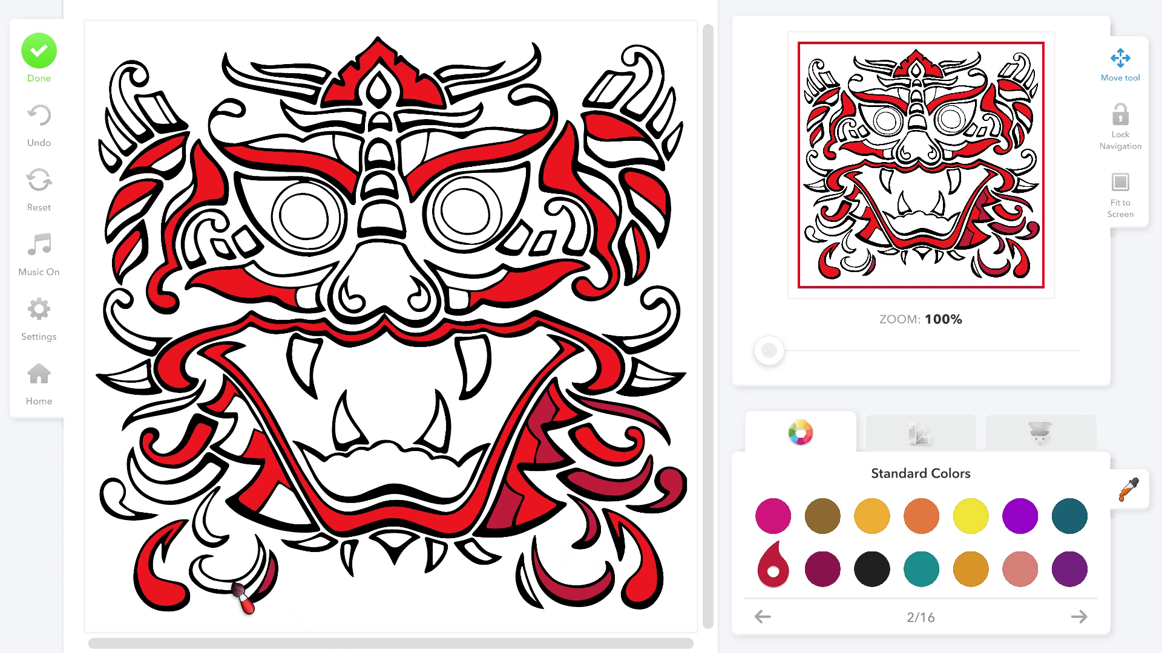
left_click(209, 580)
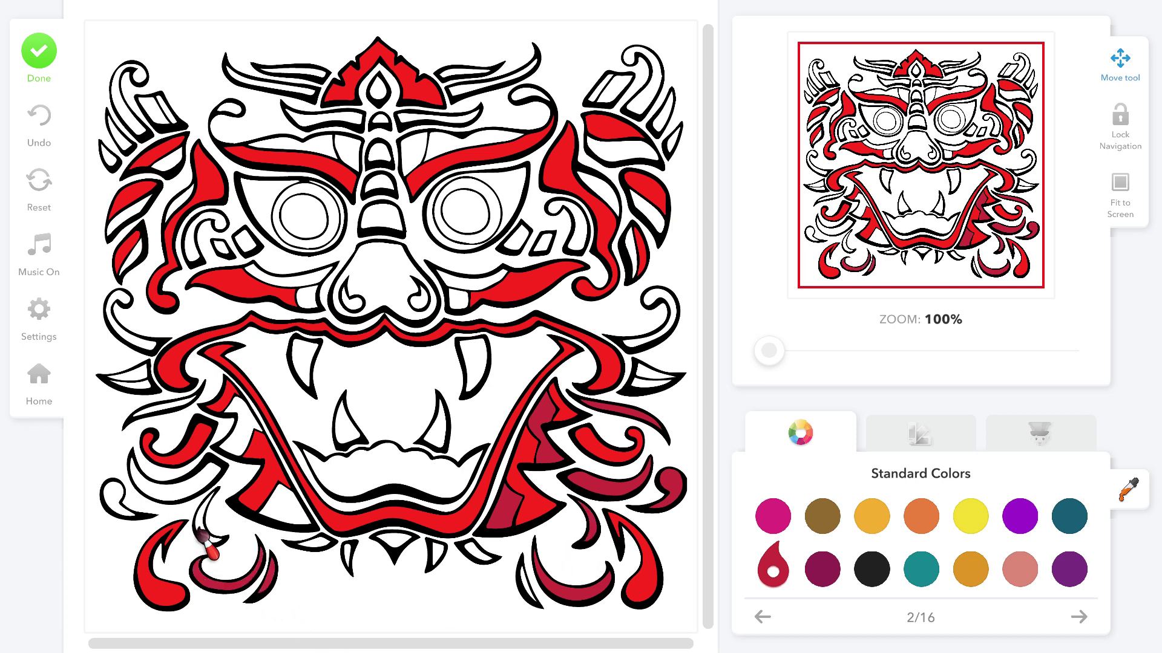
left_click(204, 531)
left_click(121, 516)
left_click(146, 465)
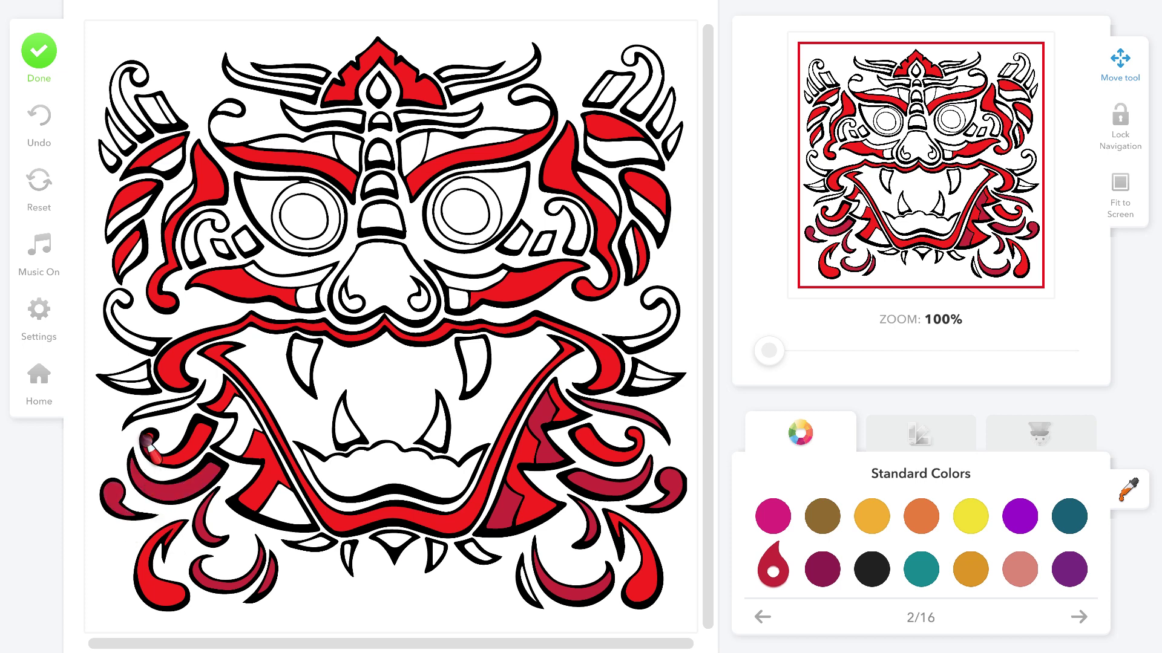
left_click(154, 418)
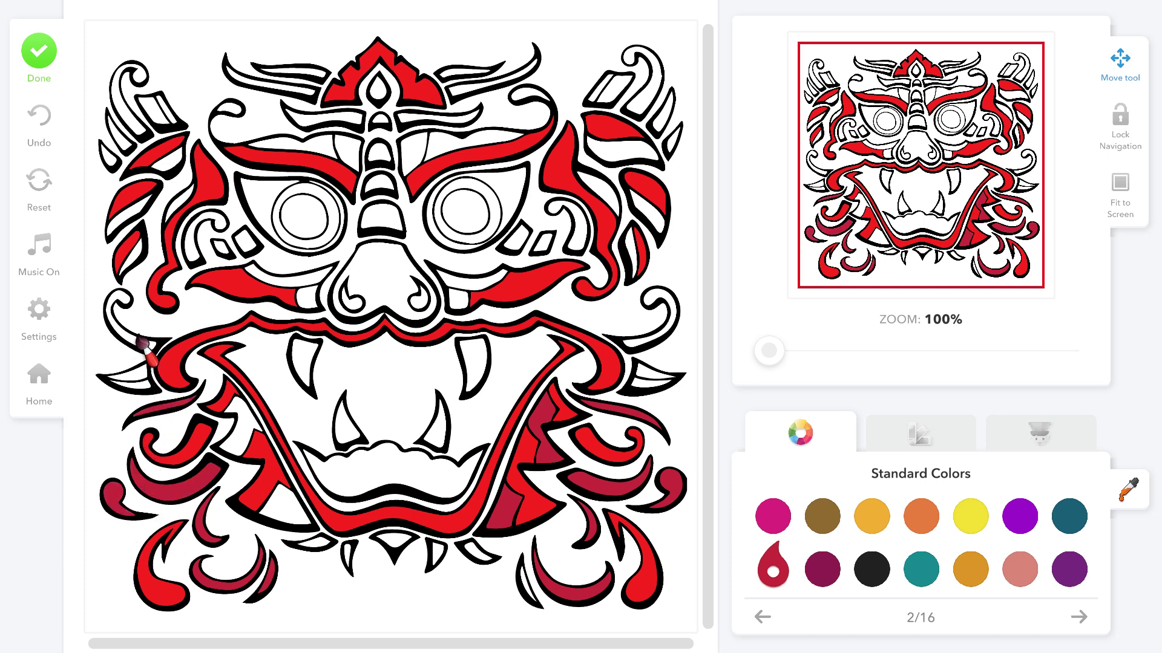
Step: Color the hooked curl above the left side horn crimson, undoing the first fill there
left_click(146, 346)
left_click(52, 135)
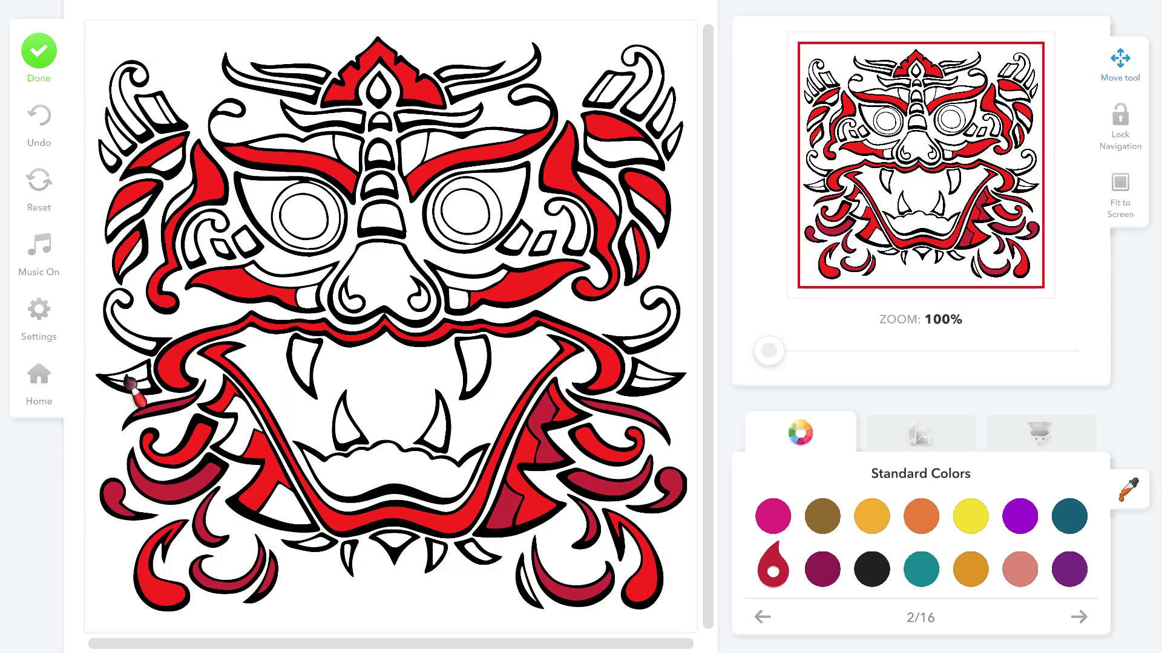
left_click(143, 355)
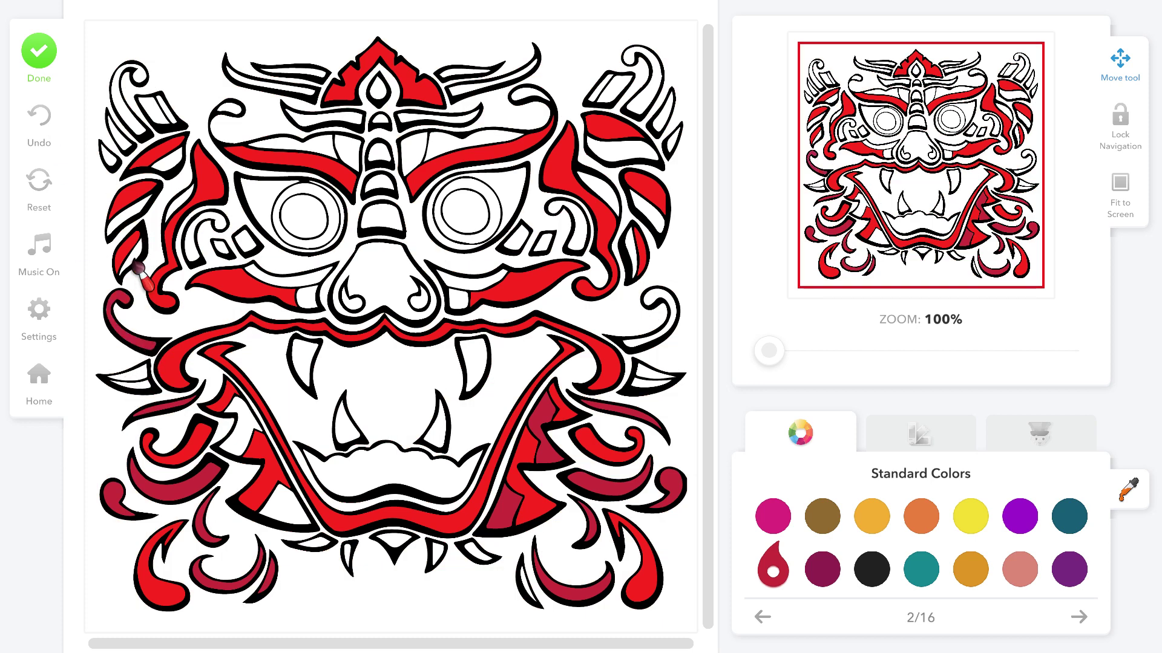
Step: Fill the remaining leaf segments and the top curl of the left ear plus the curl beside the left eye with crimson
left_click(129, 225)
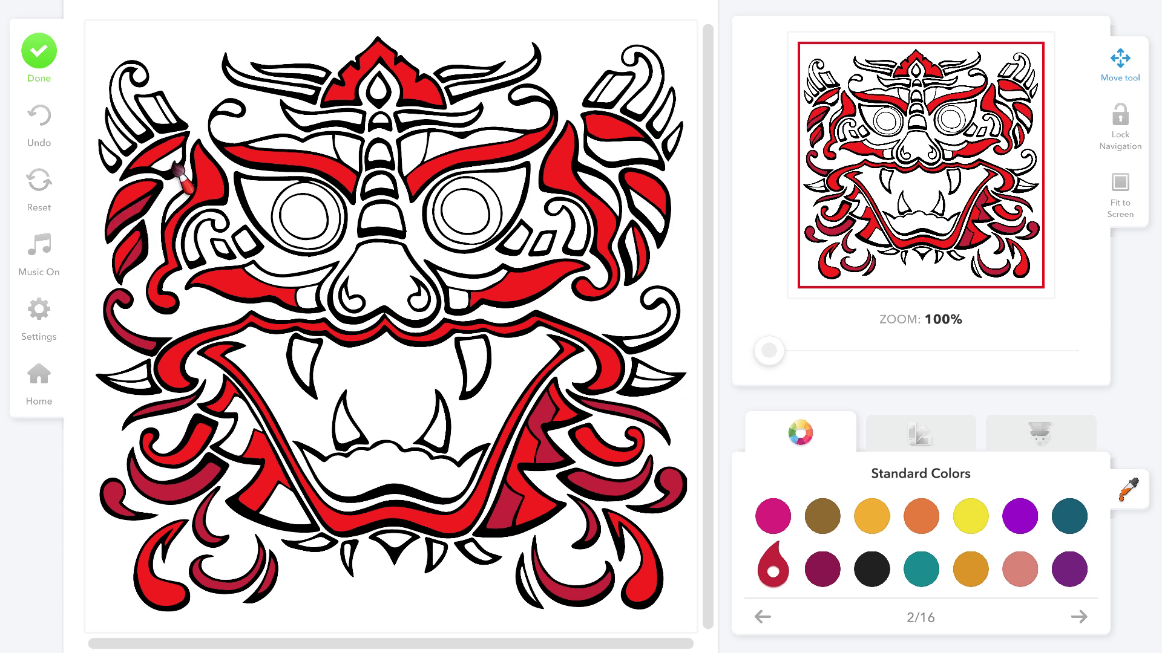
left_click(129, 146)
left_click(121, 137)
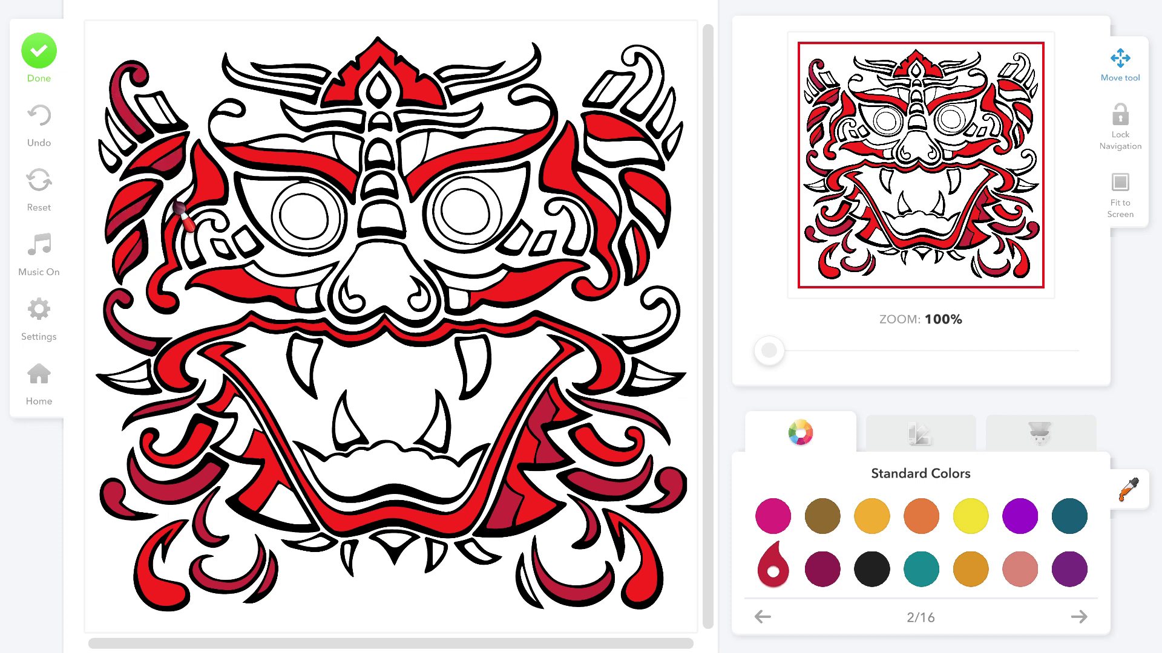
left_click(204, 232)
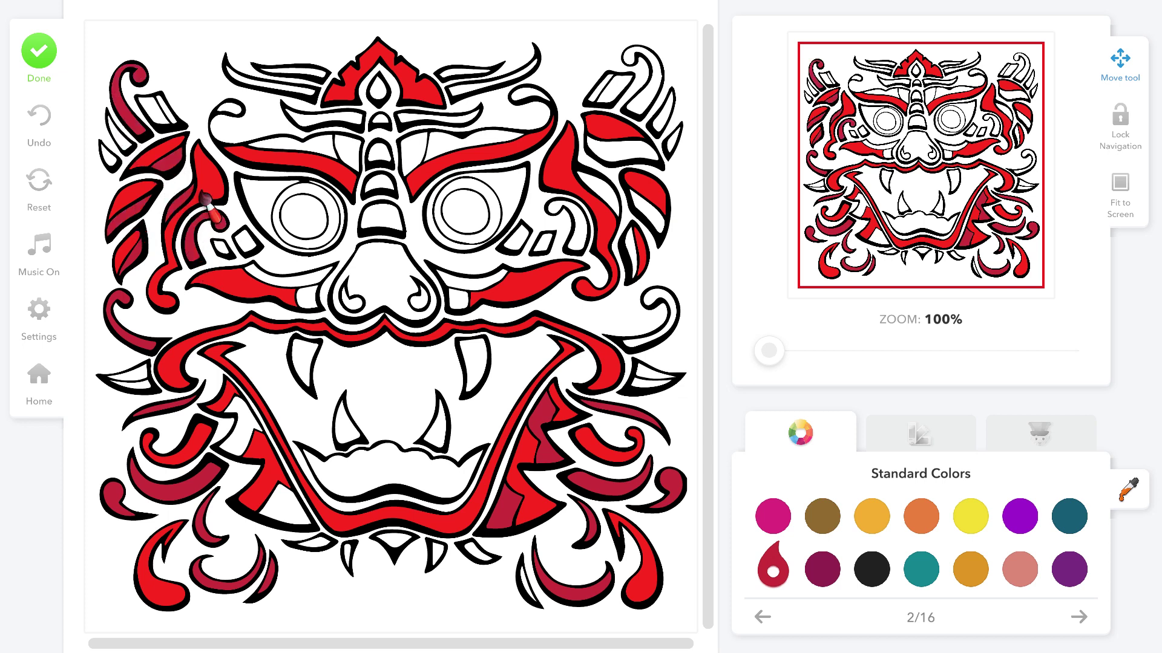
Step: Color the curl above the left eyebrow, both inner forehead patches and the upper wisps beside the crown crimson
left_click(233, 118)
left_click(353, 159)
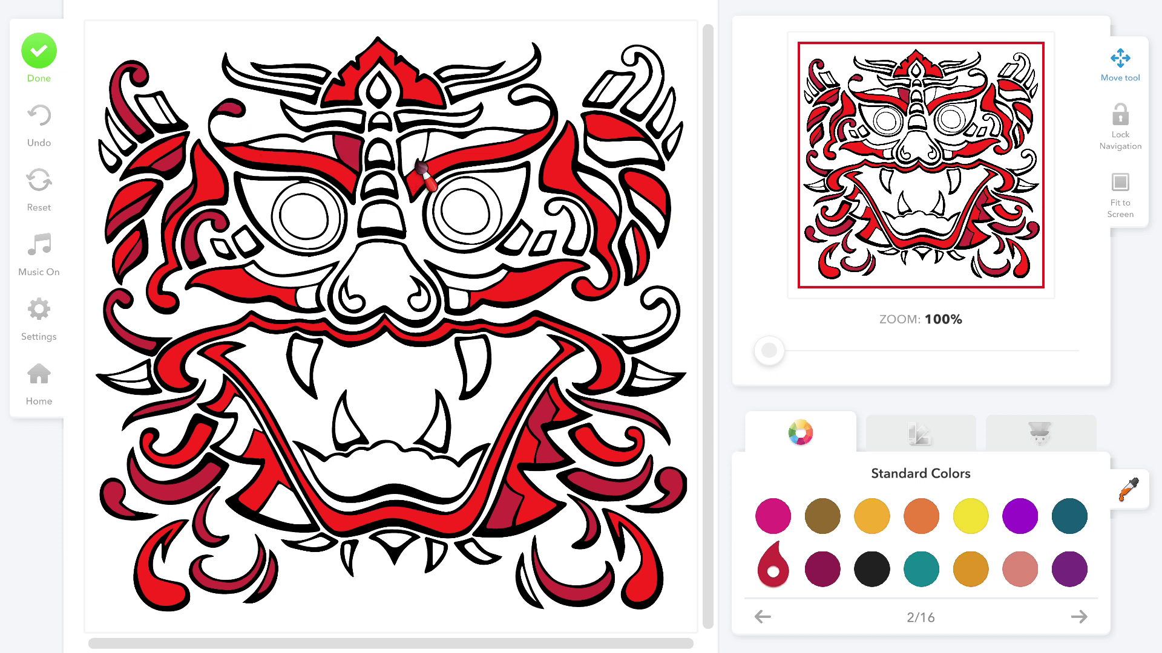
left_click(417, 169)
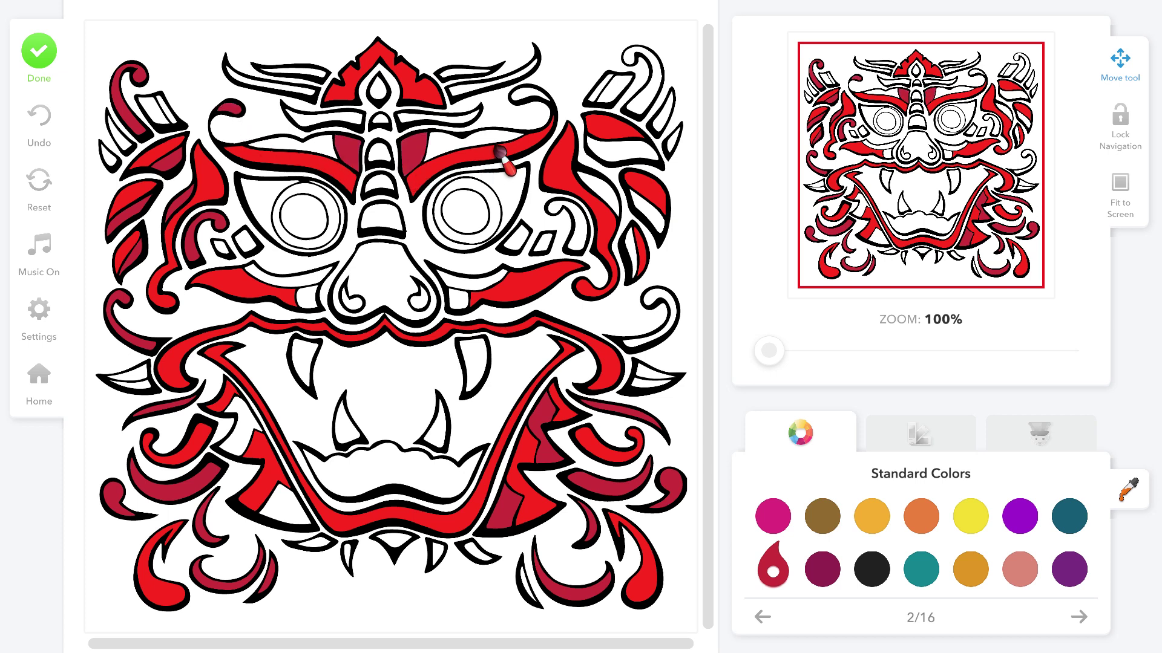
left_click(535, 98)
left_click(479, 104)
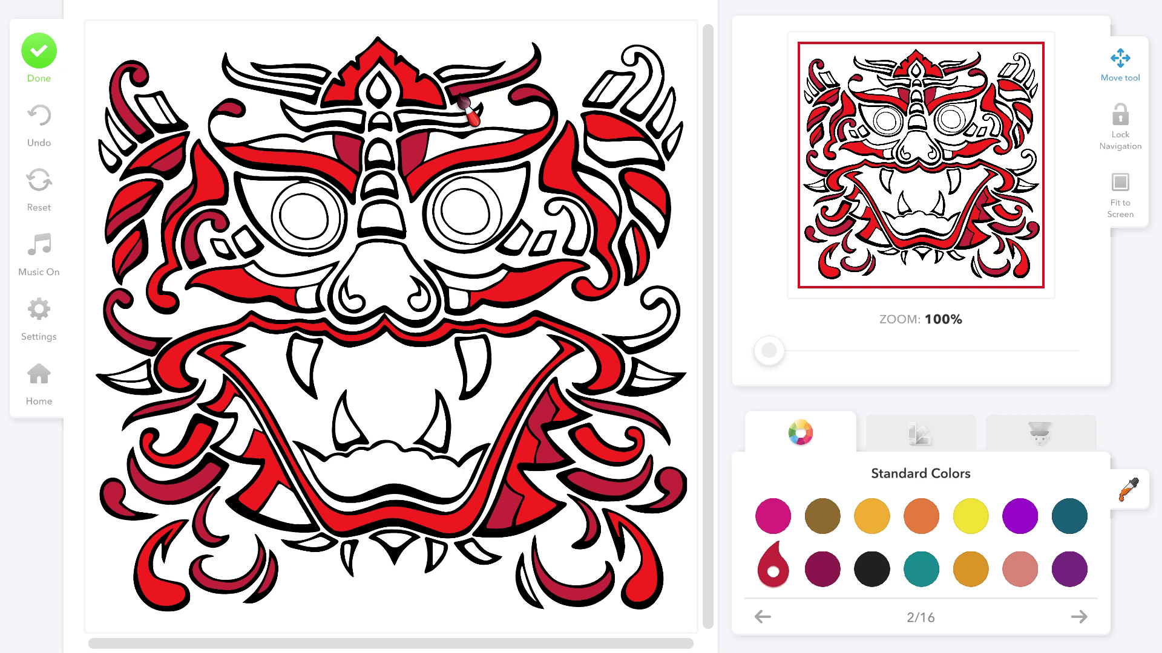
left_click(310, 91)
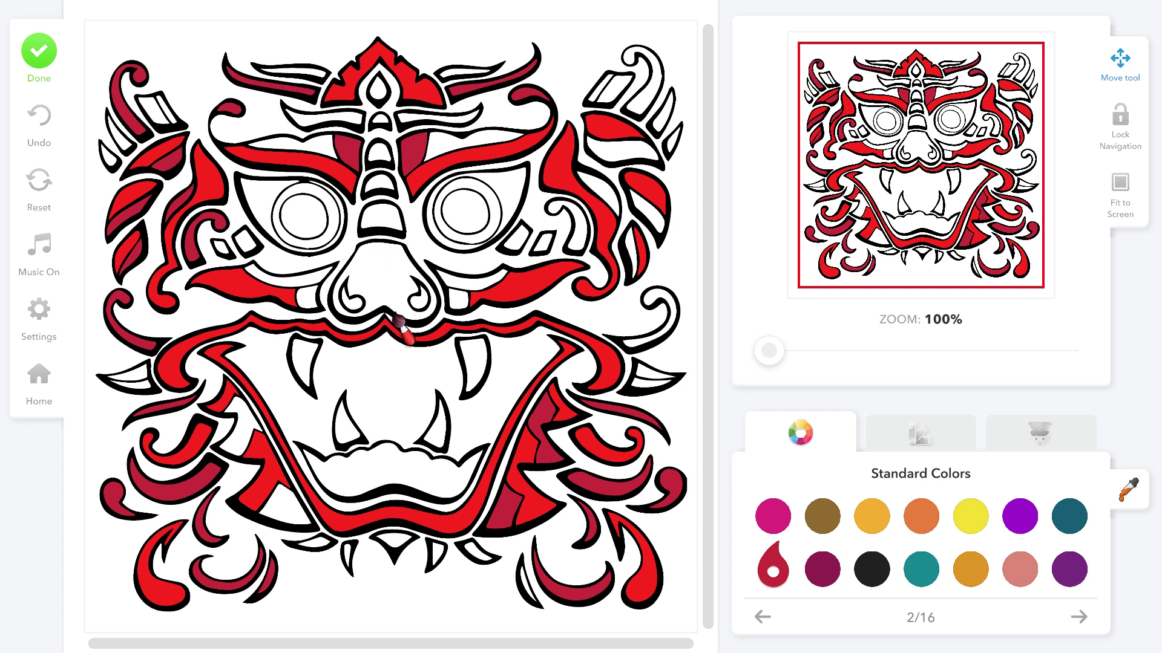
Step: Fill the nose and the narrow segment of the nose bridge between the eyes with crimson
left_click(392, 285)
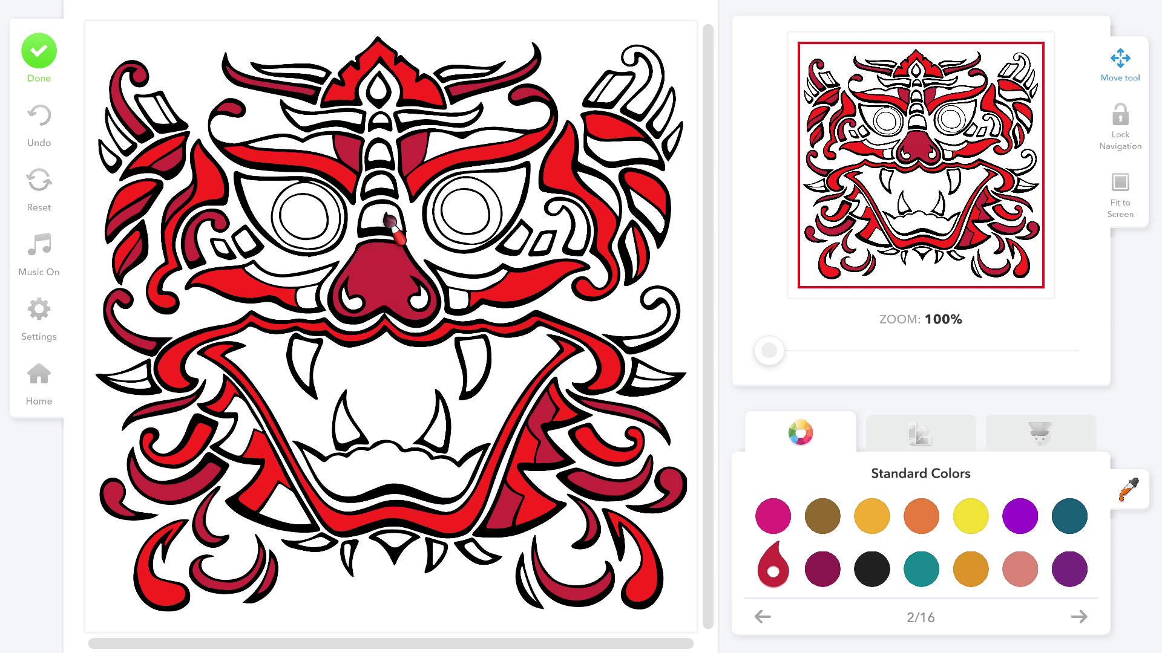
left_click(380, 185)
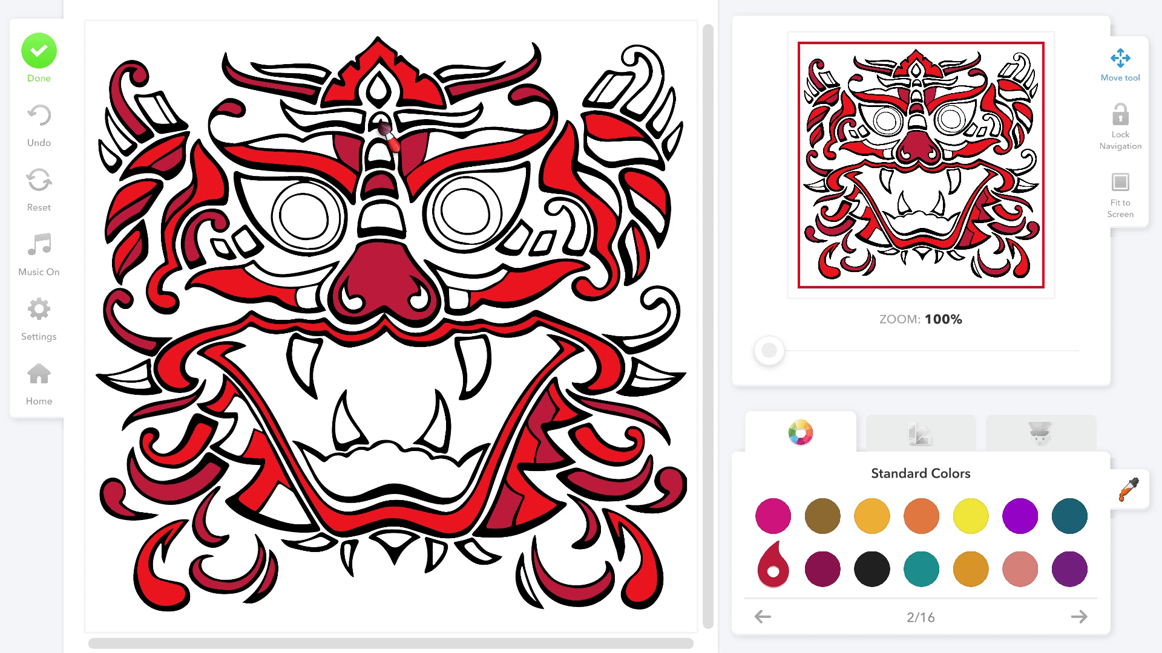
Step: Fill the right ear's top curl and remaining leaf segments, plus the hooked curl above the right side horn, with crimson
left_click(635, 101)
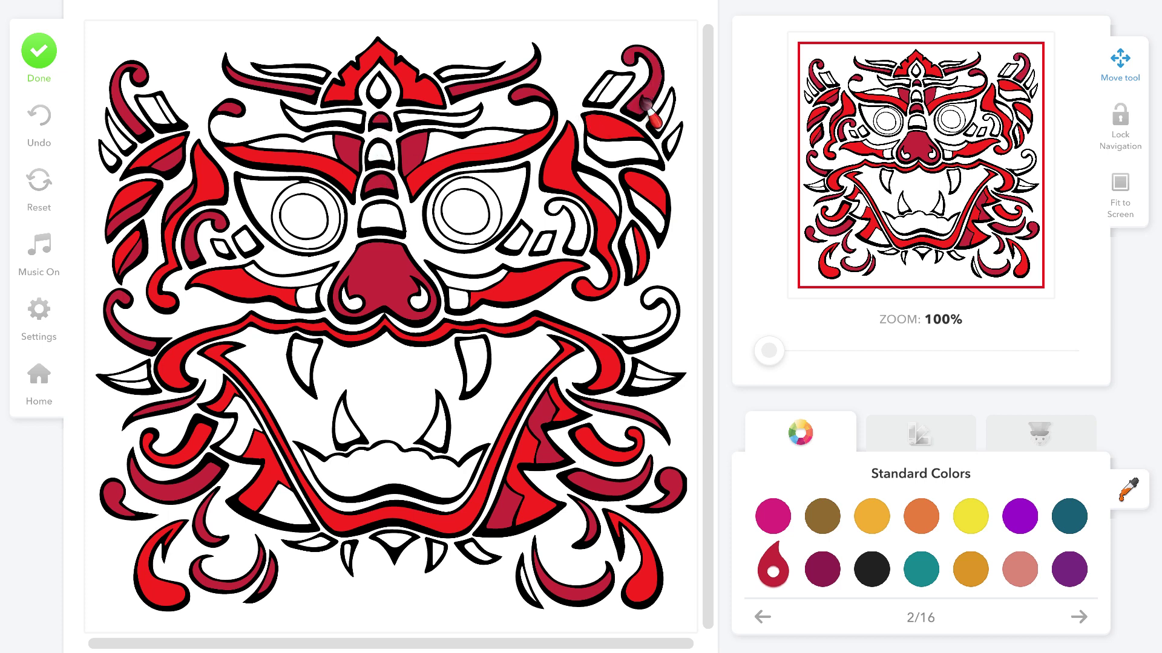
left_click(628, 156)
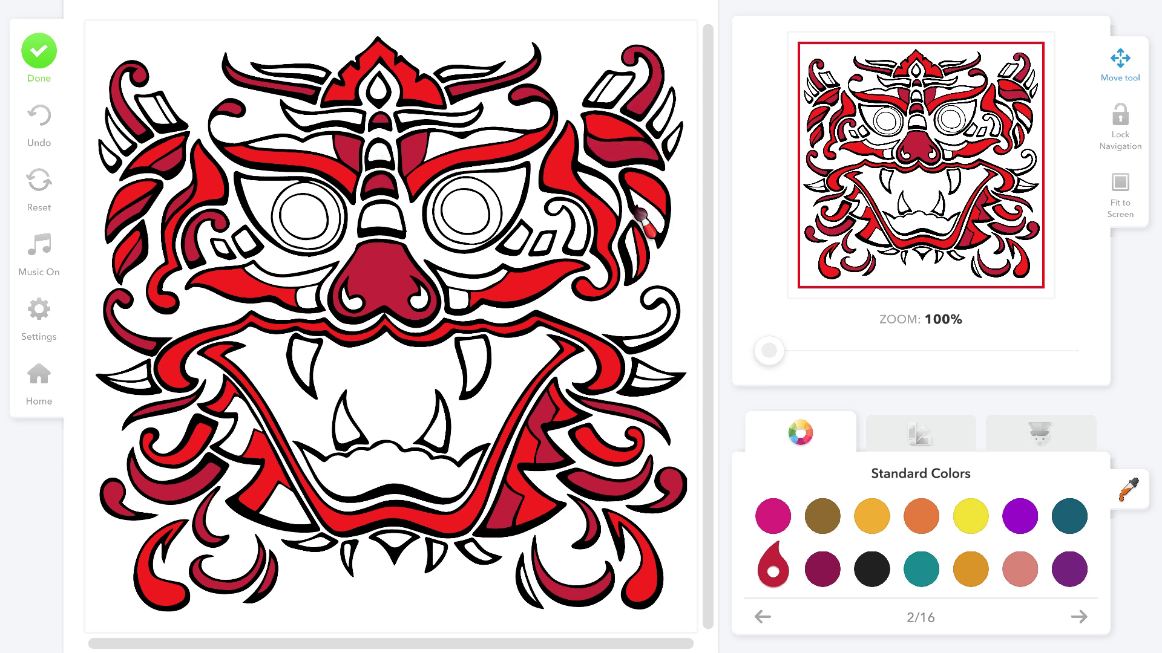
left_click(639, 213)
left_click(629, 248)
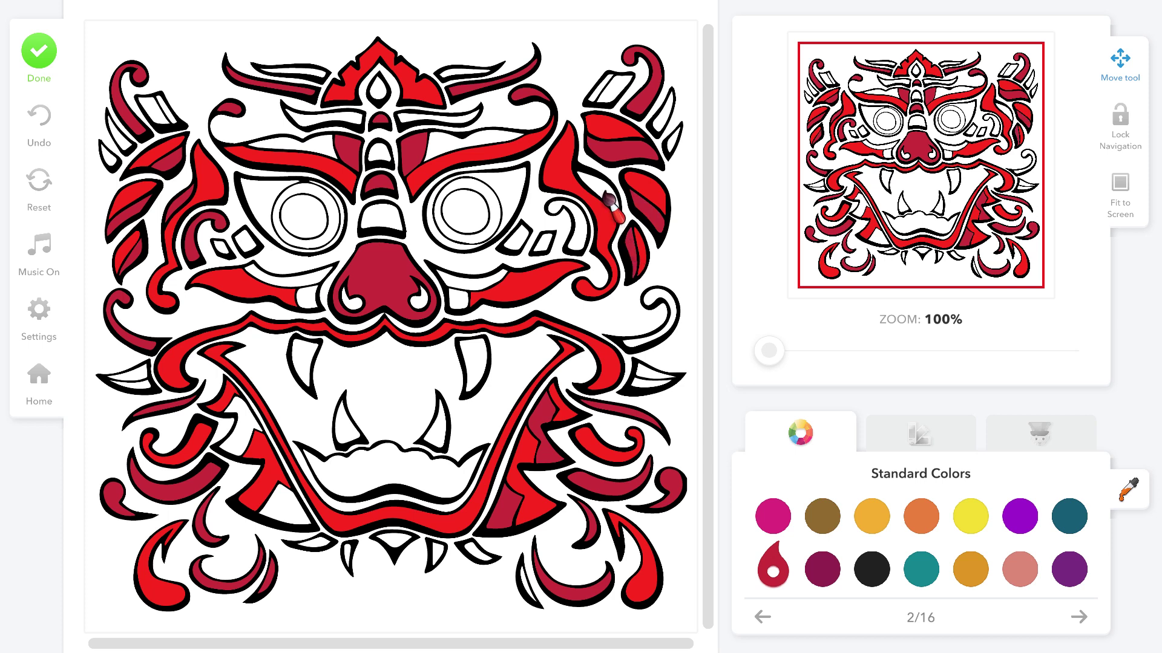
left_click(607, 197)
left_click(665, 306)
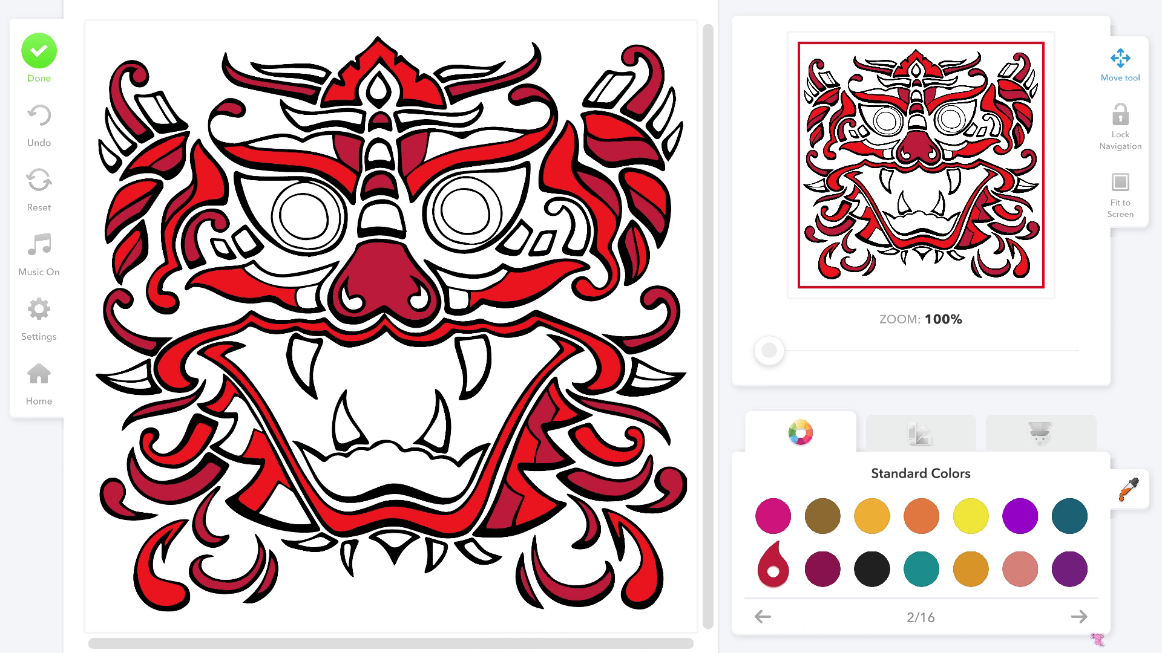
Step: Color the small ornaments beneath the chin dark maroon red, undoing the stray fill of the white background
left_click(1080, 618)
left_click(1017, 572)
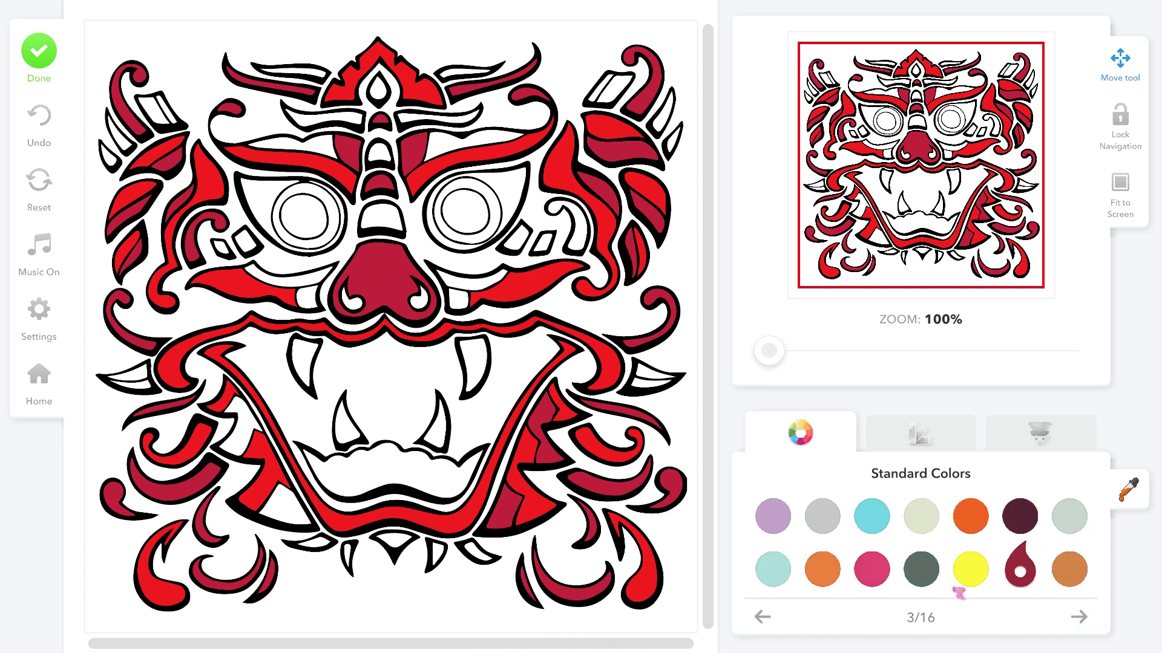
left_click(491, 604)
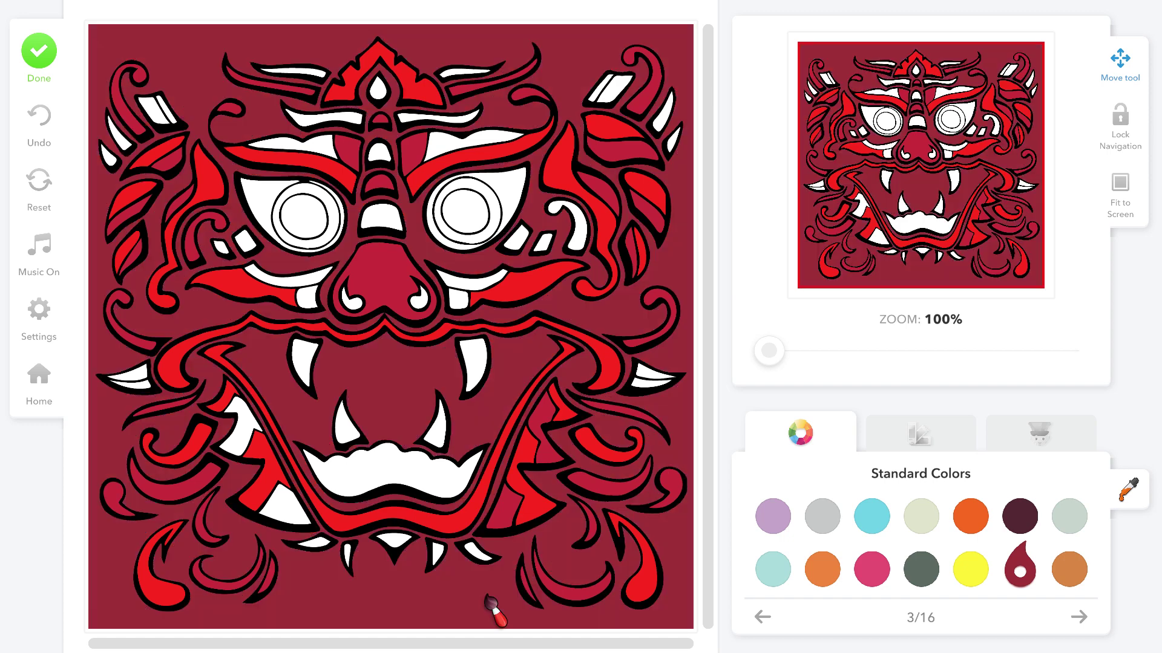
left_click(39, 129)
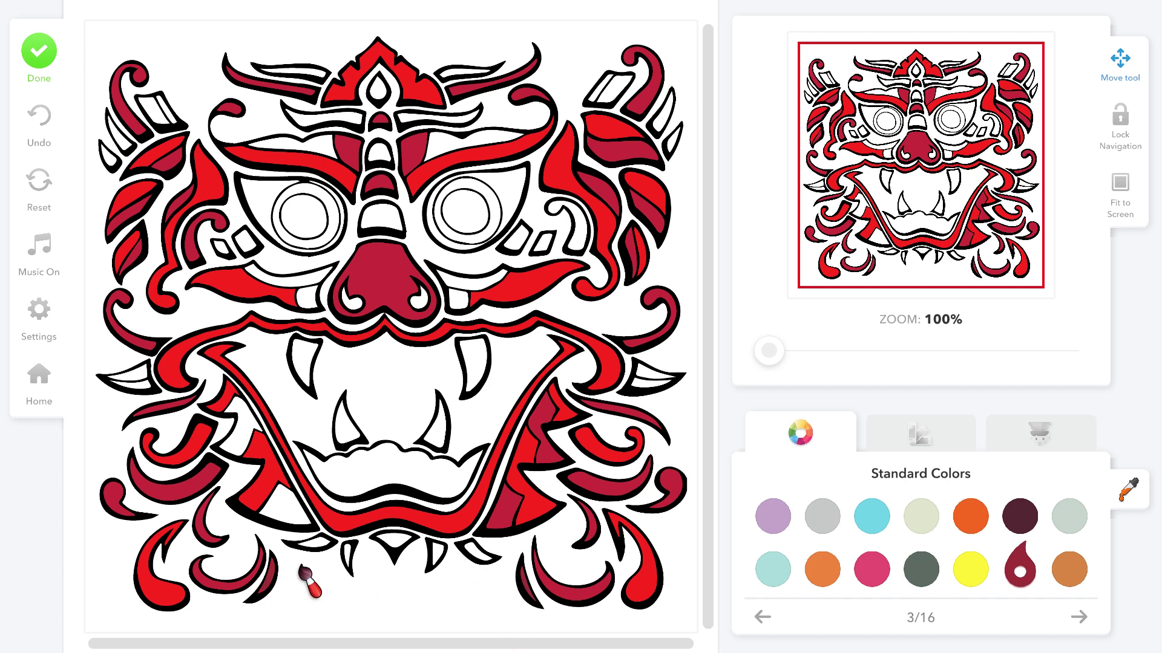
left_click(330, 548)
left_click(393, 547)
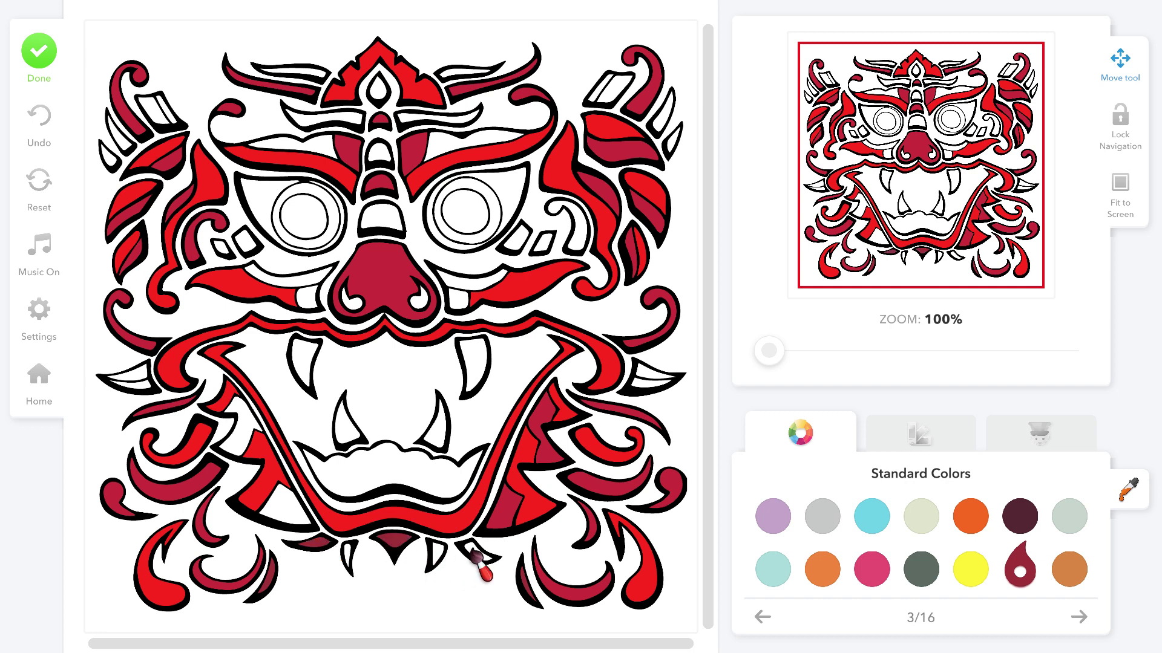
Step: Switch back to crimson and fill the unfilled jagged segments on the left side of the jaw
left_click(768, 622)
left_click(767, 624)
left_click(1079, 617)
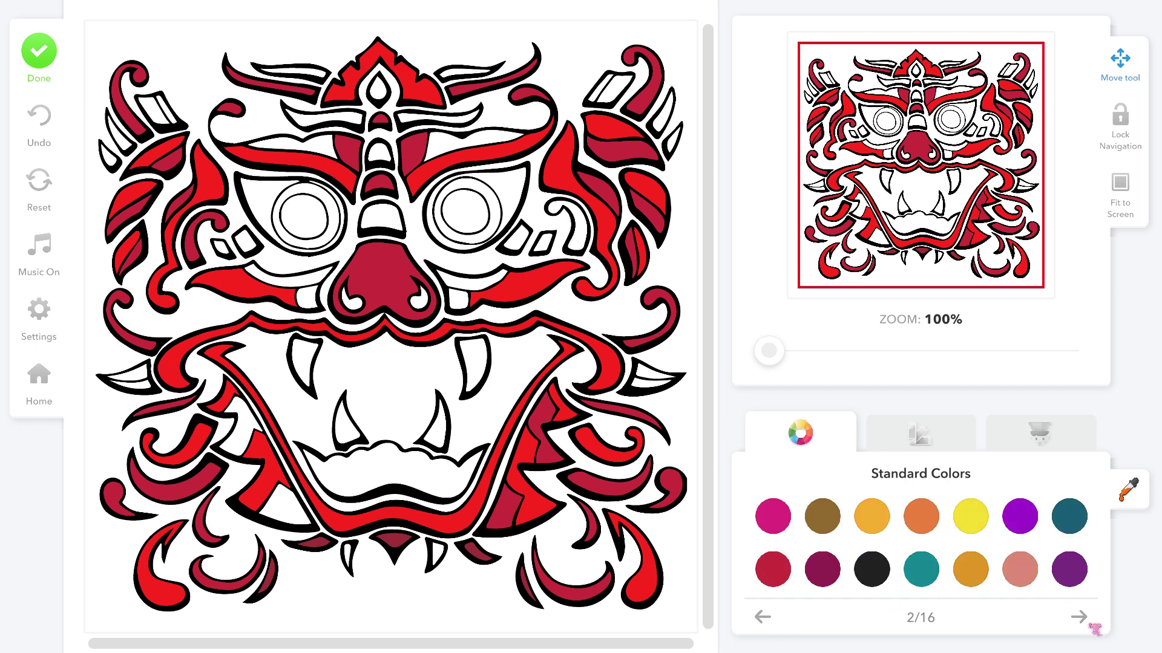
left_click(779, 569)
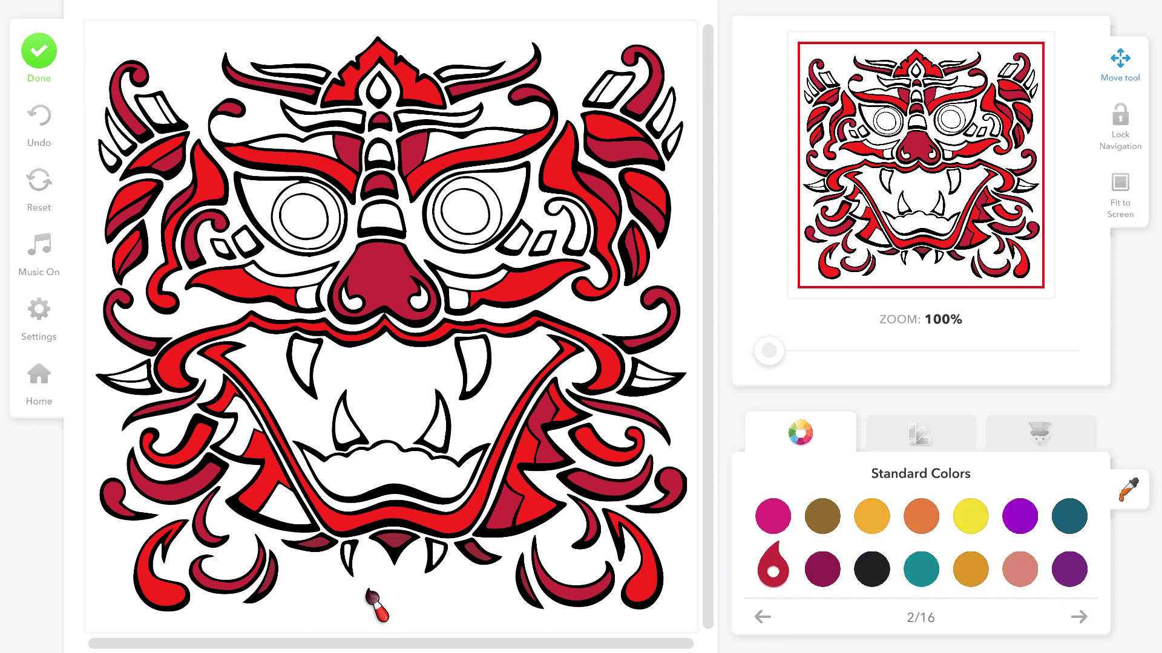
left_click(291, 517)
left_click(237, 440)
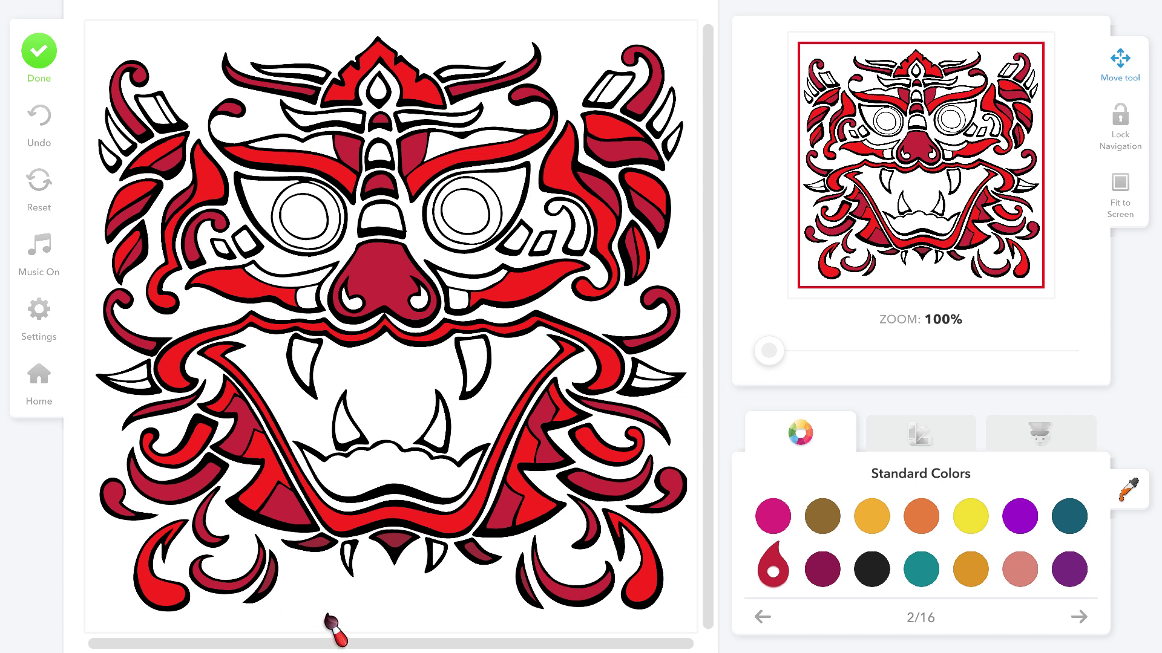
Step: Fill the tongue area of the mouth and the patches on both sides of the nose with dark maroon red
left_click(1097, 631)
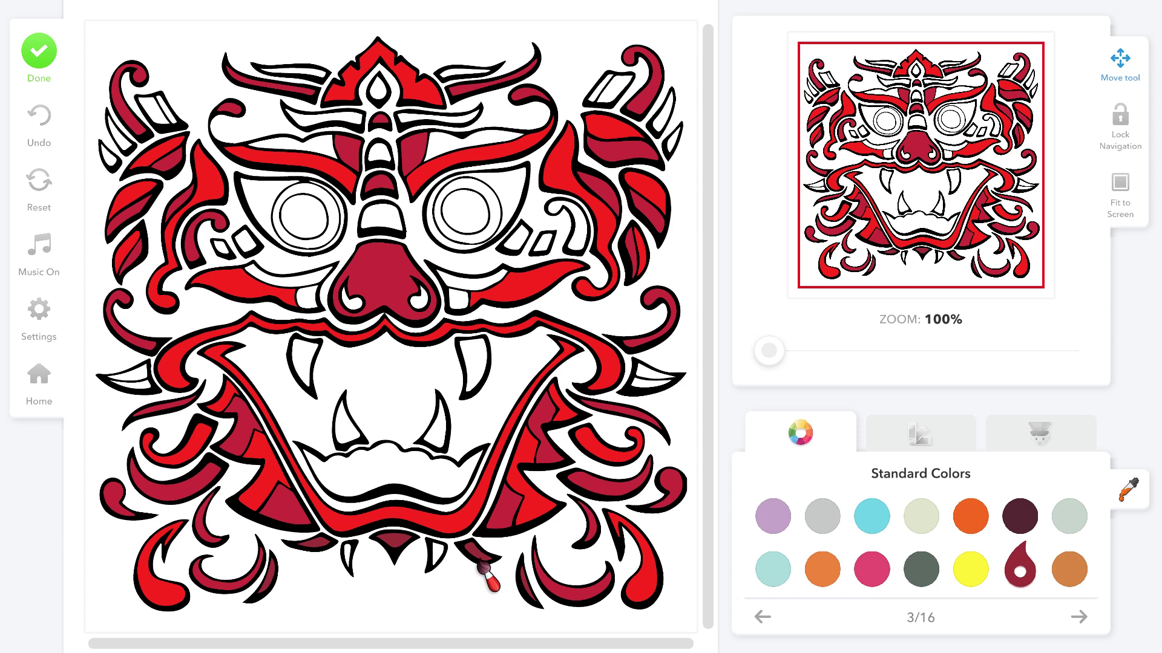
left_click(390, 475)
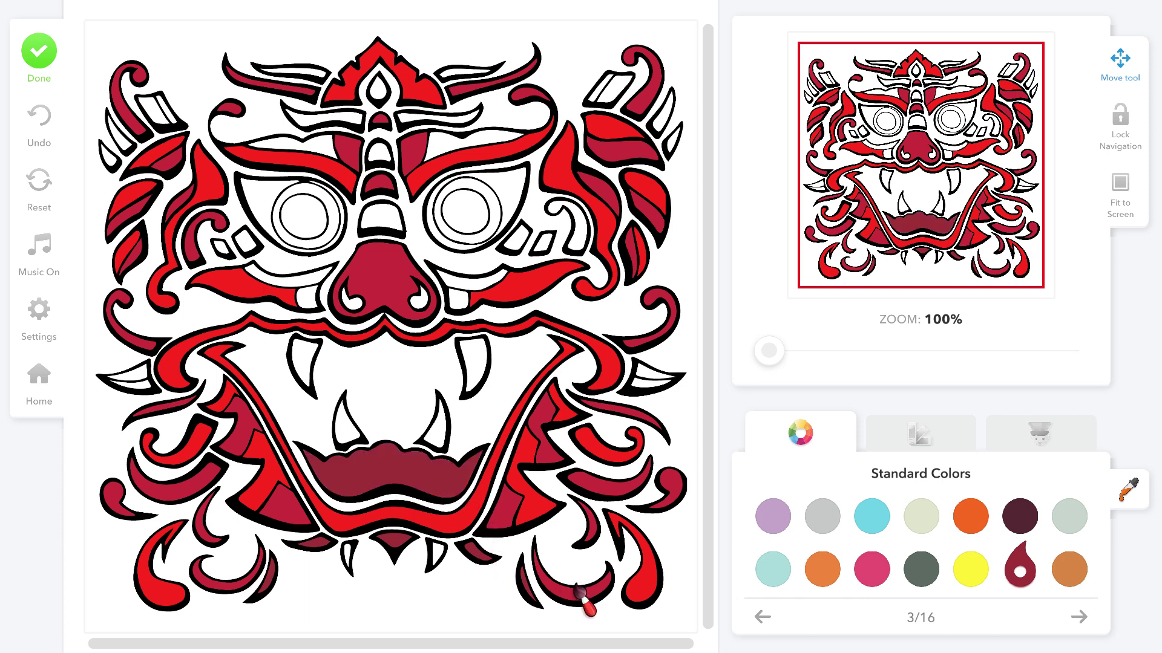
left_click(459, 299)
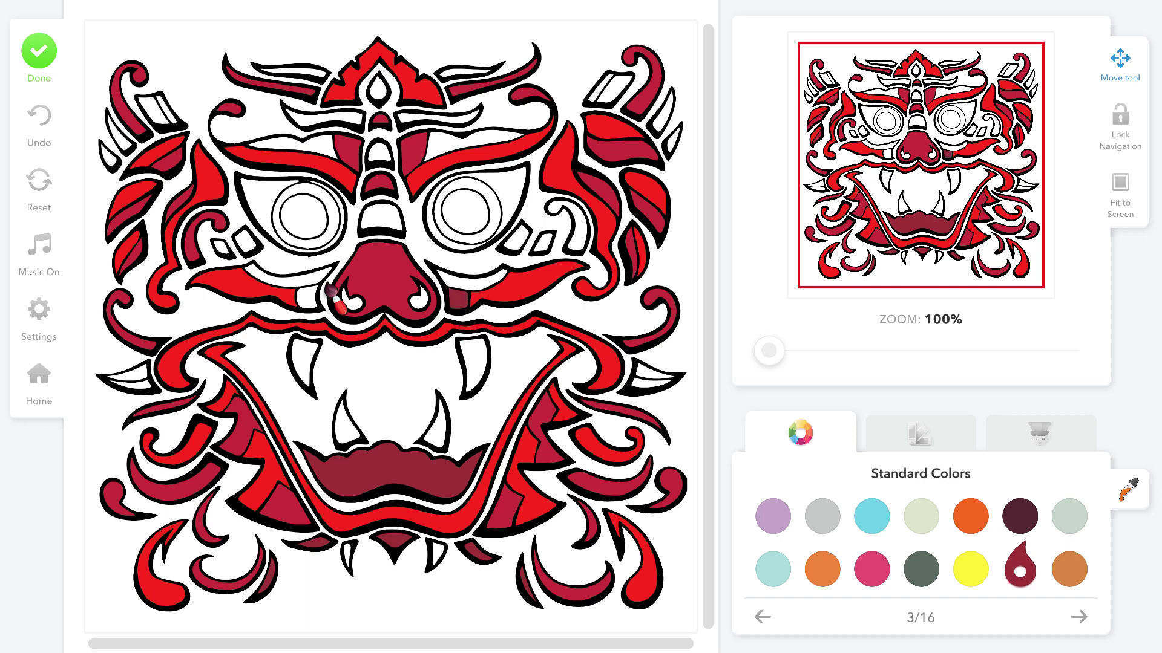
left_click(304, 296)
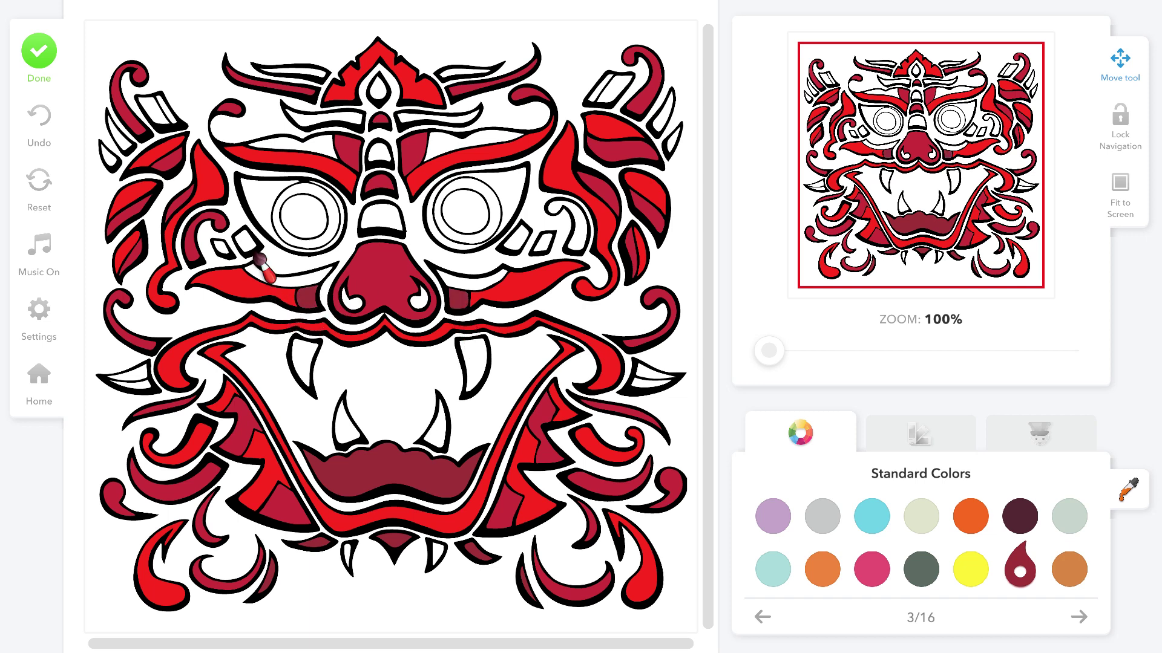
Step: Color the block nearest the left eye, both upper eyebrow areas and the wisp right of the crown dark maroon red
left_click(245, 242)
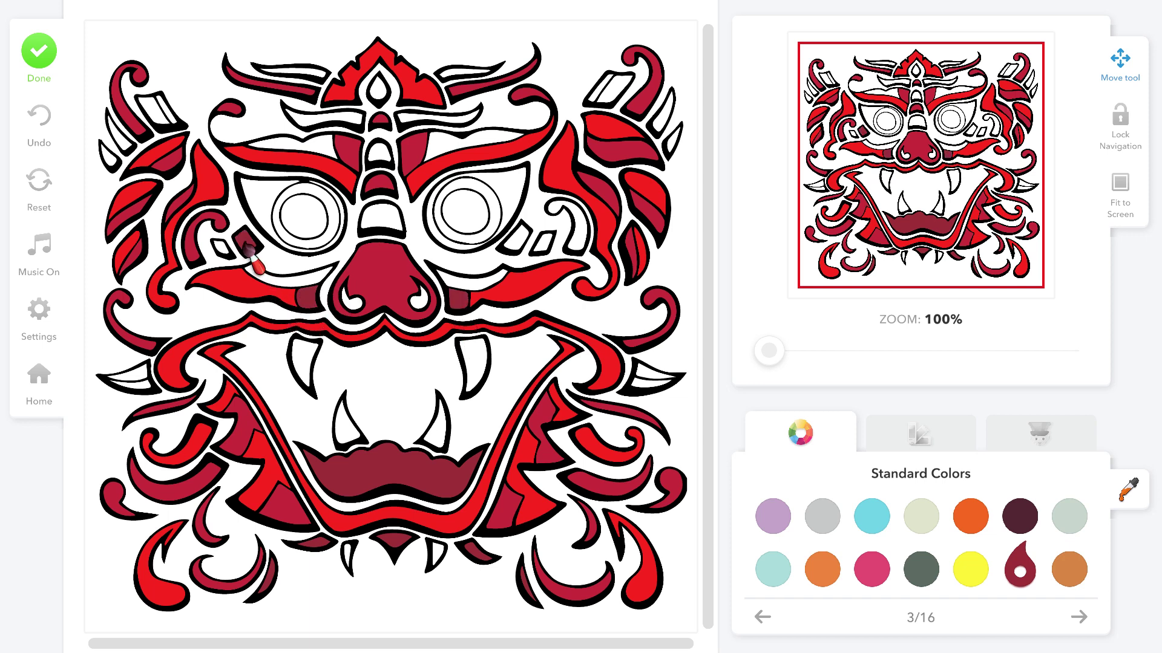
left_click(287, 148)
left_click(447, 148)
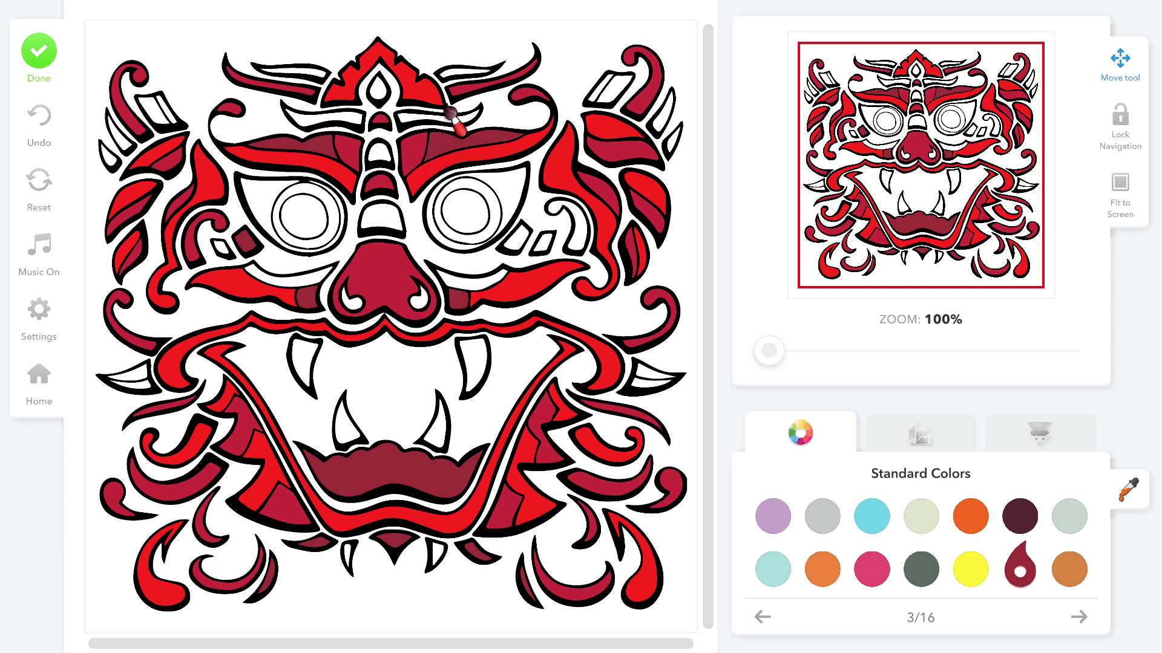
left_click(452, 81)
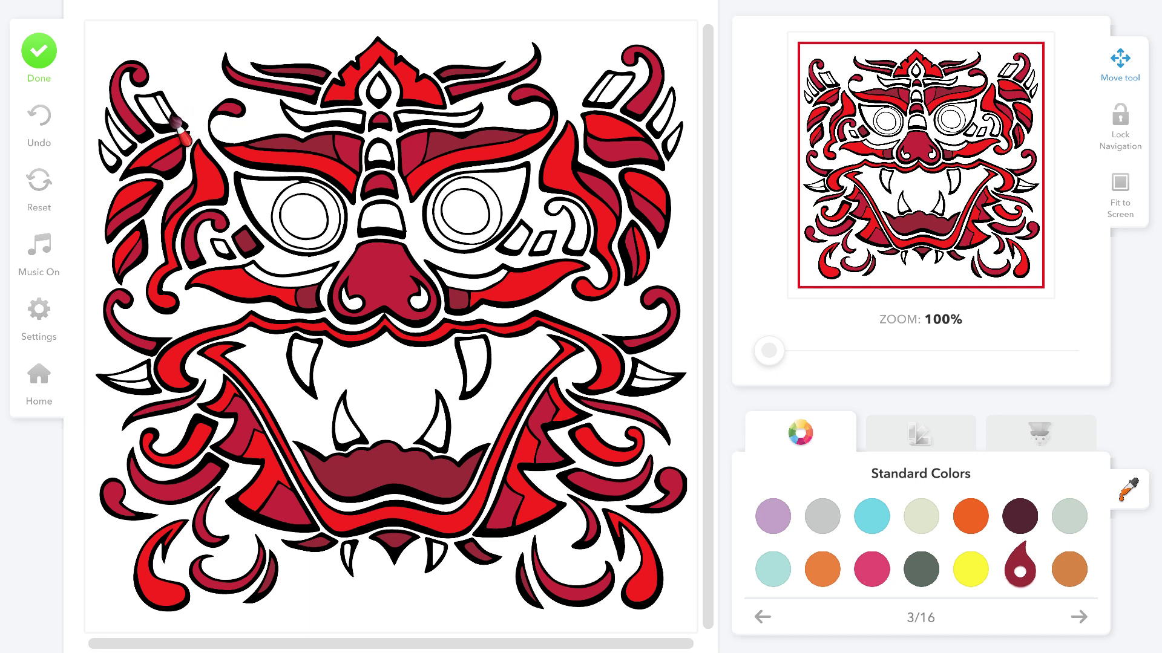
Step: Fill the open outer pieces of both ears and the curl and nearest block beside the right eye with dark maroon red
left_click(128, 145)
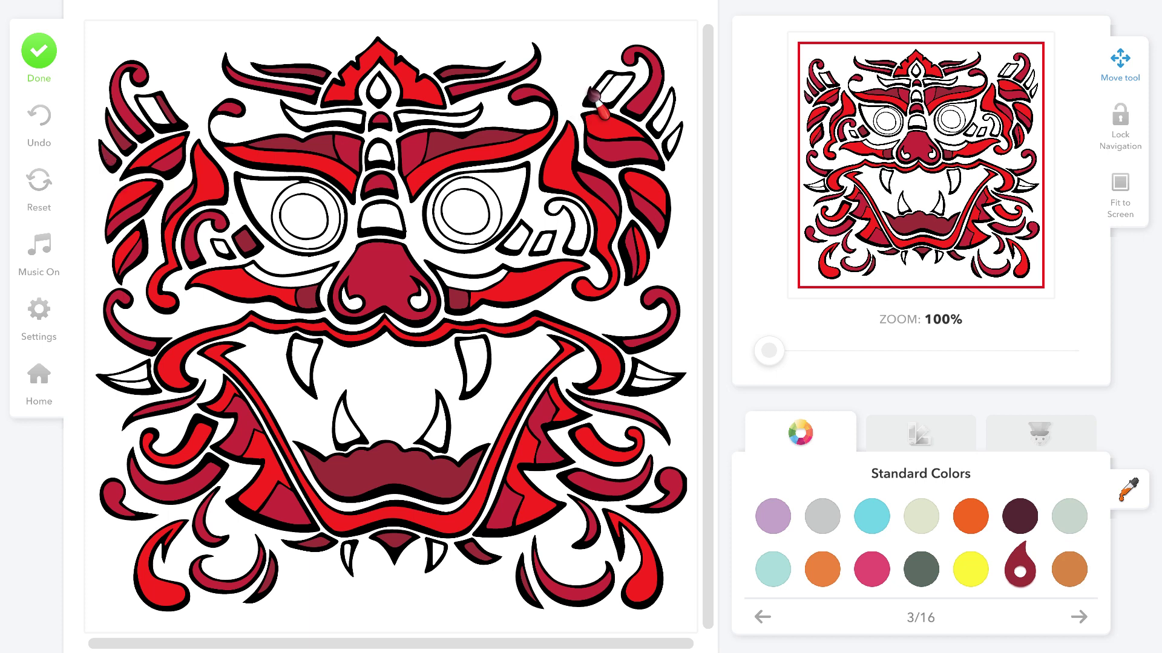
left_click(626, 88)
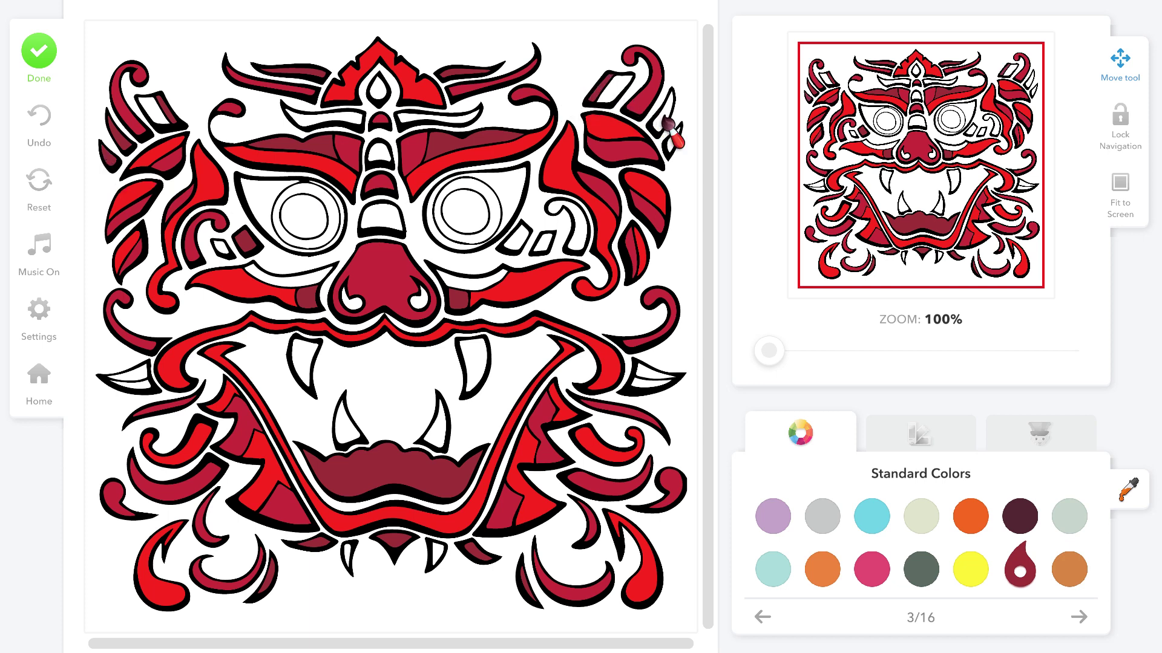
left_click(667, 123)
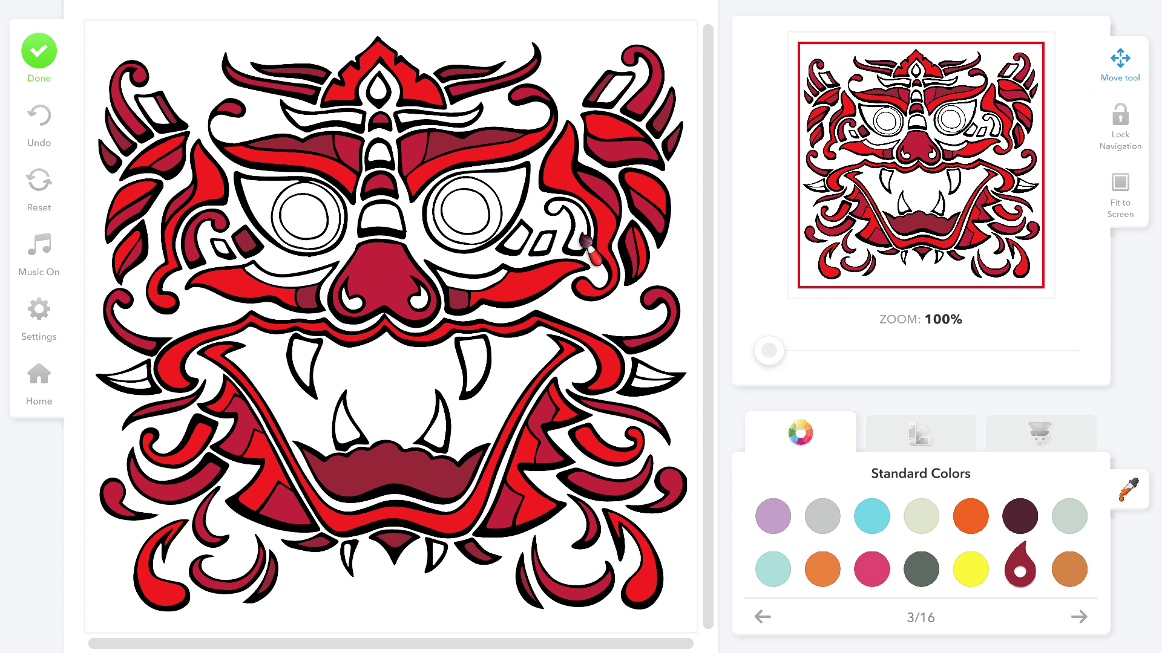
left_click(582, 239)
left_click(519, 245)
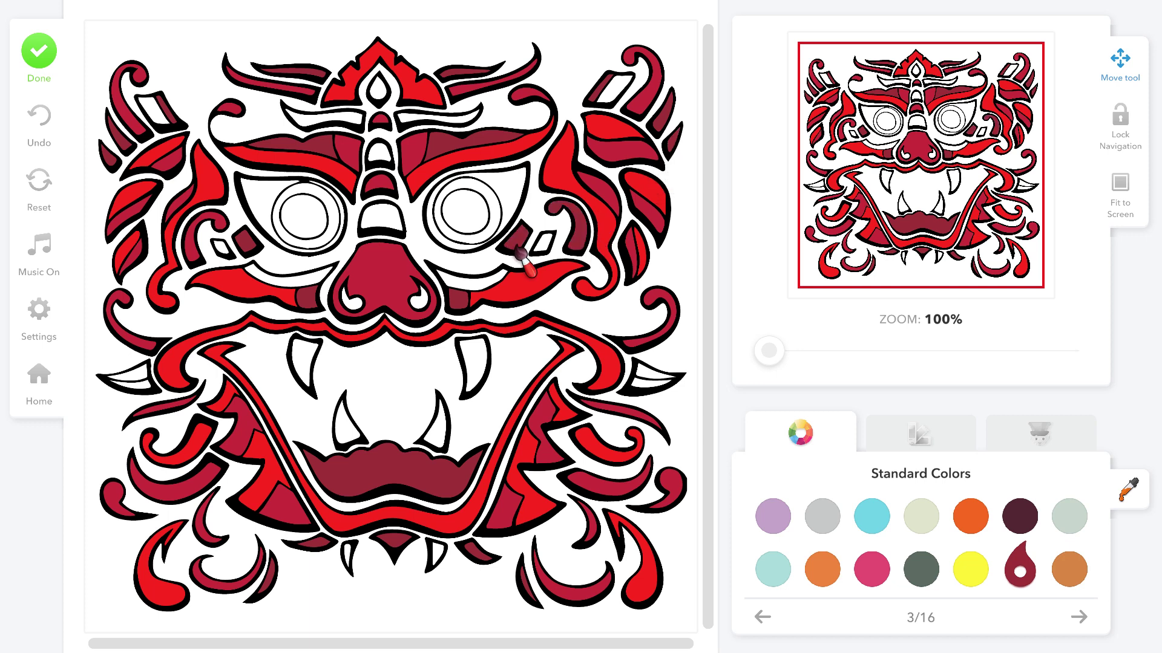
Step: Choose the bright crimson from page 5 of the standard colors and fill the upper part of both side horns
left_click(1077, 627)
left_click(1077, 626)
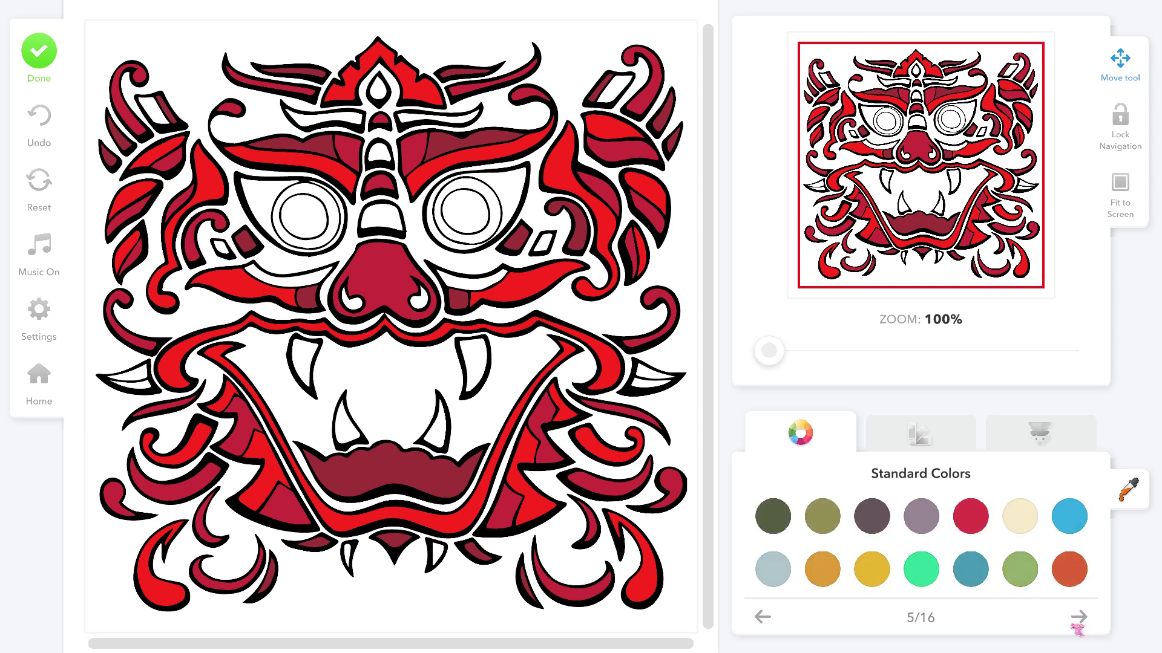
left_click(971, 520)
left_click(653, 375)
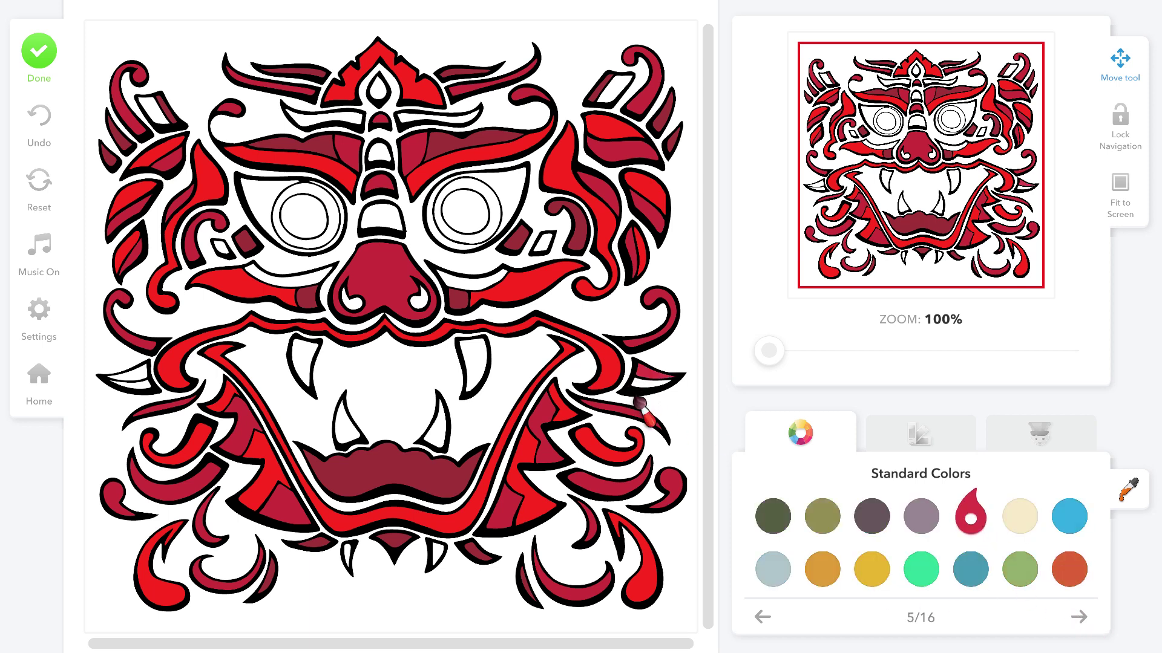
left_click(146, 381)
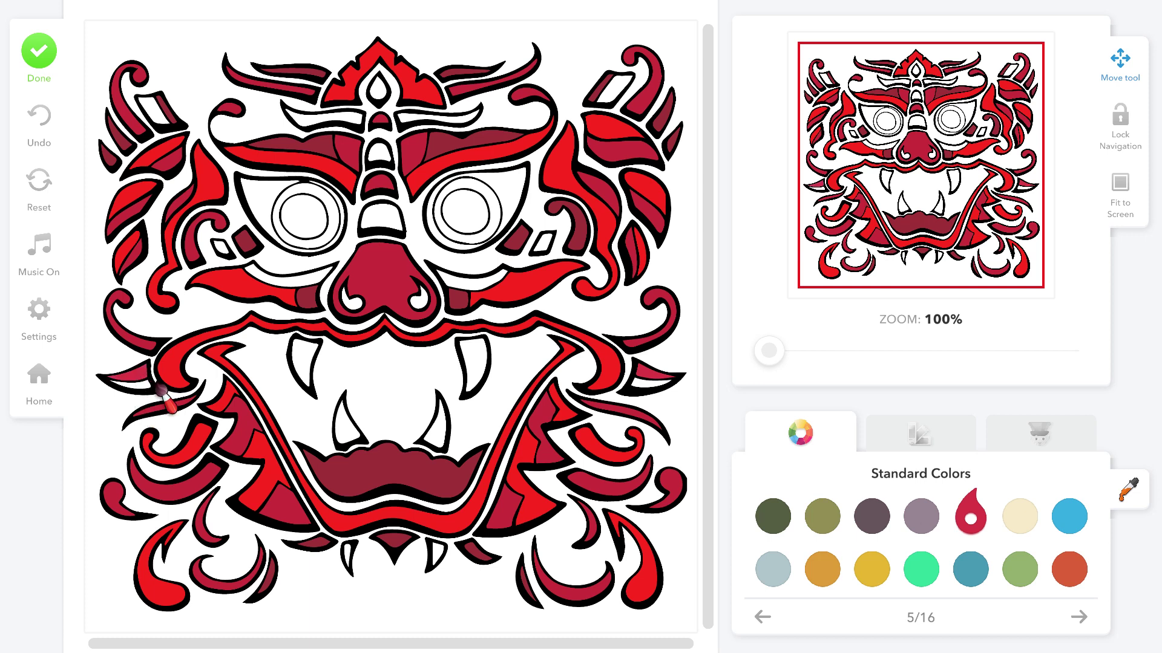
Step: Fill the outer block beside each eye and the curved band under the left eye with bright crimson
left_click(217, 248)
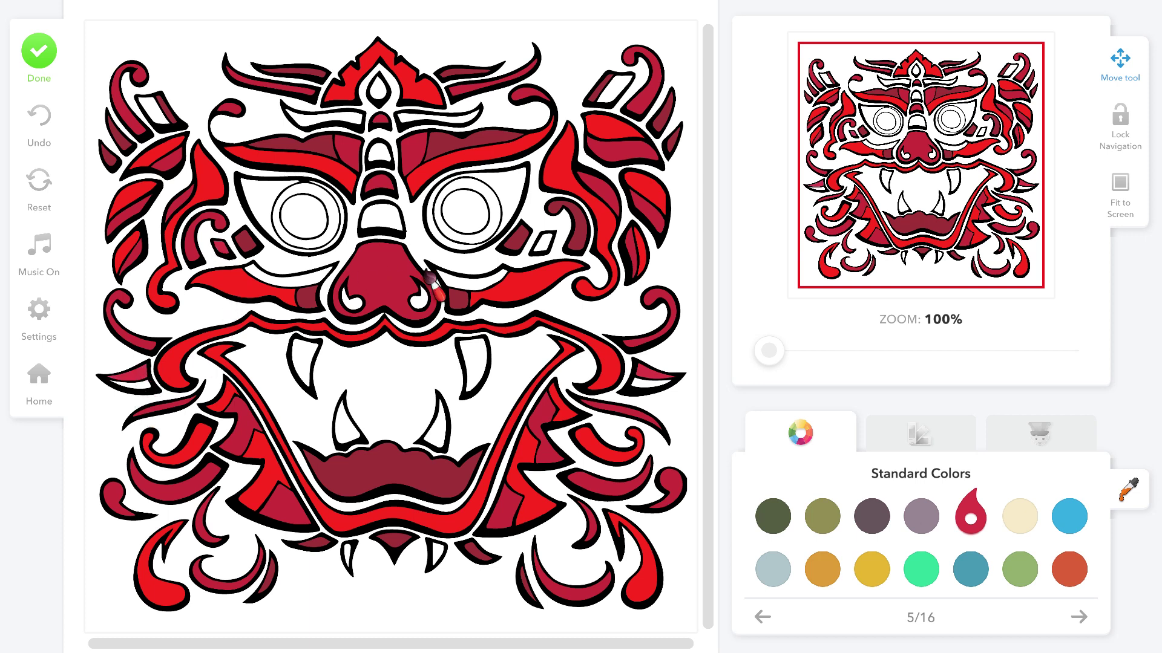
left_click(546, 248)
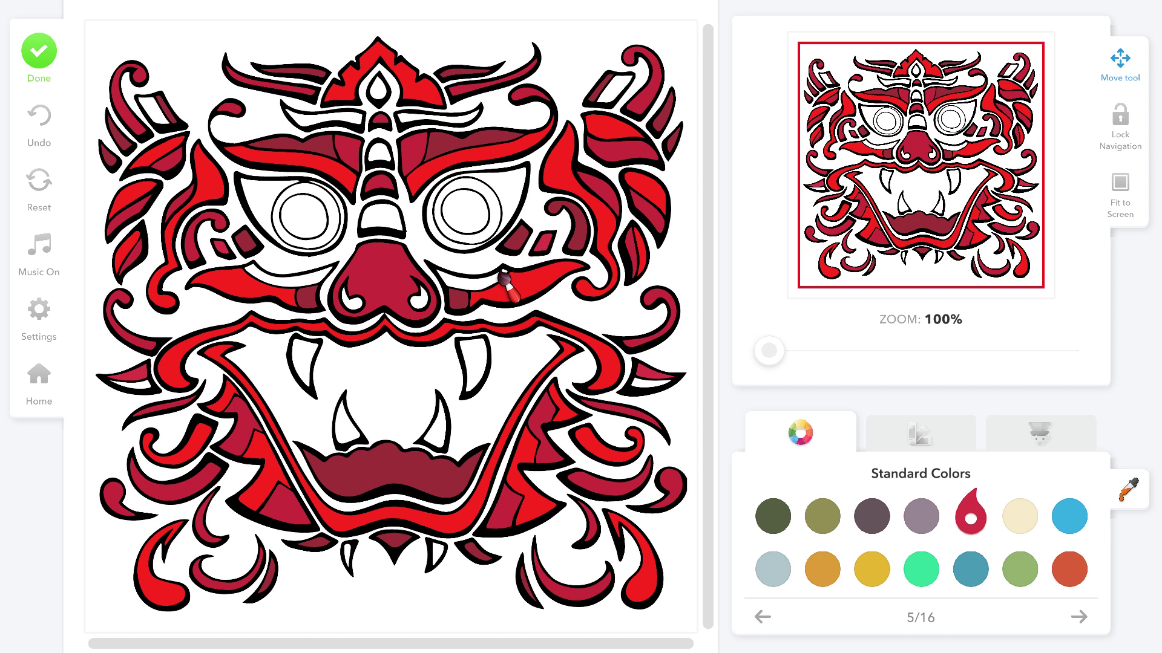
left_click(300, 284)
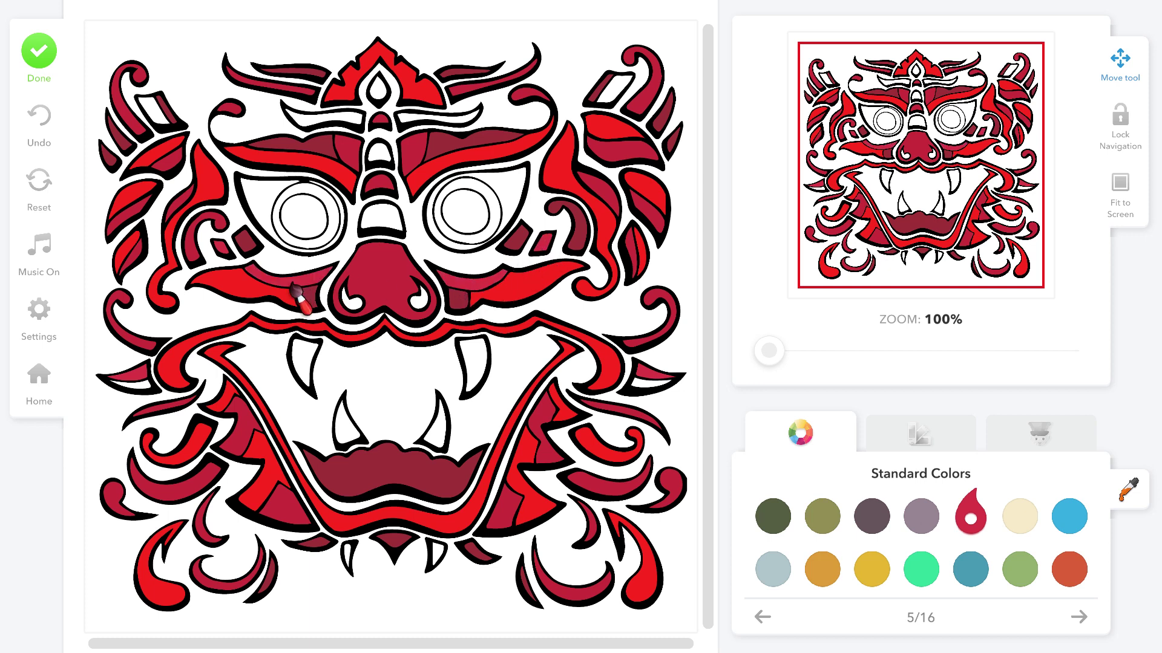
Step: Color both forehead bands below the crown and the remaining white block in each ear bright crimson
left_click(332, 123)
left_click(436, 124)
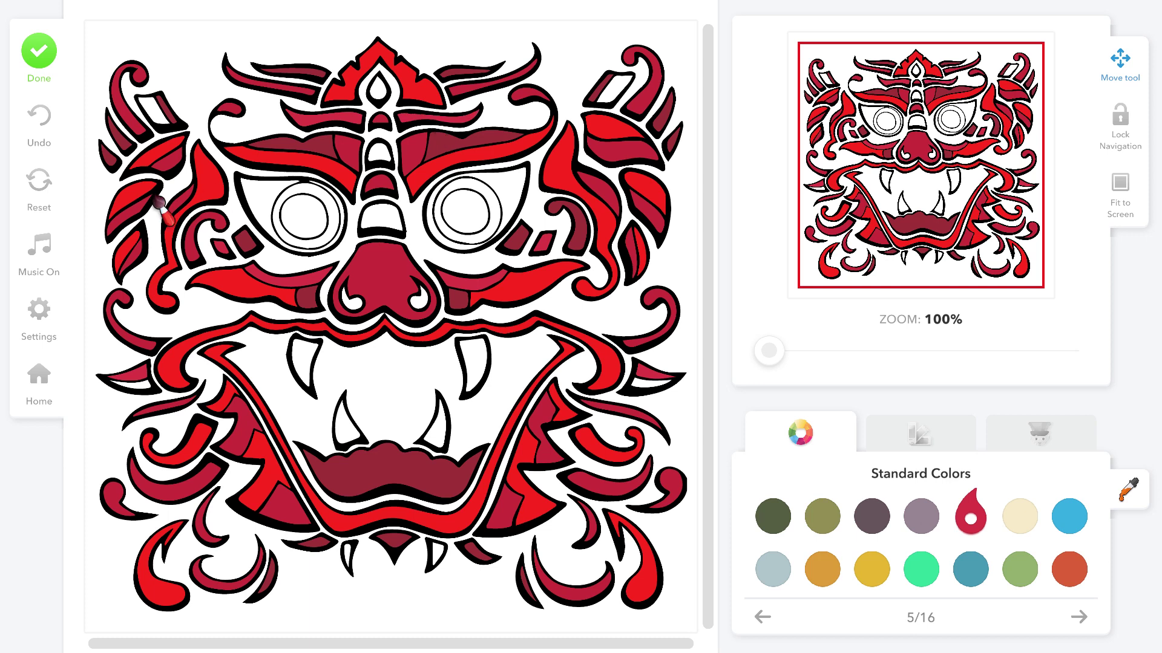
left_click(157, 112)
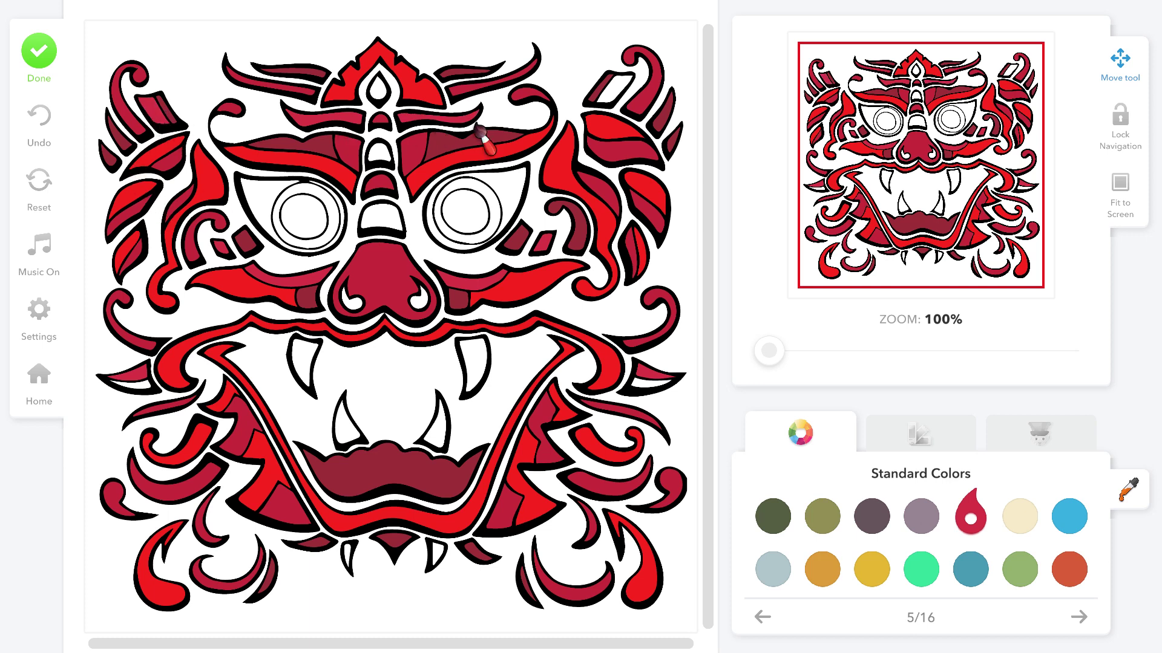
left_click(612, 102)
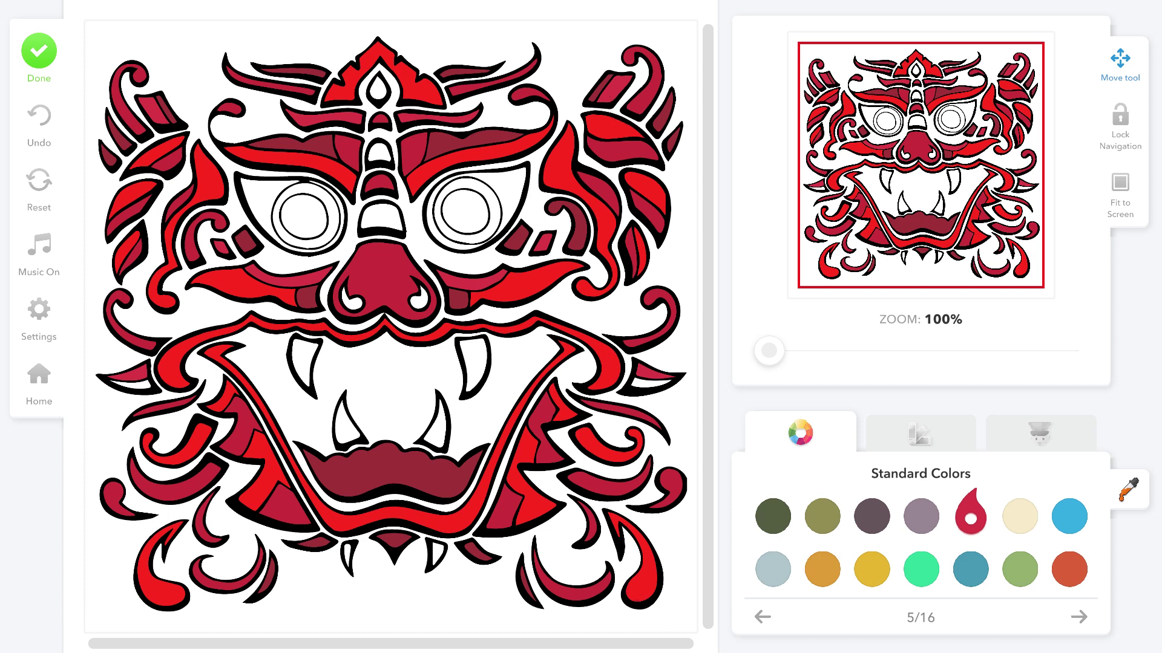
Step: Choose the deep red from page 9 of the standard colors and fill the chin spikes and the lower part of both side horns
left_click(1082, 618)
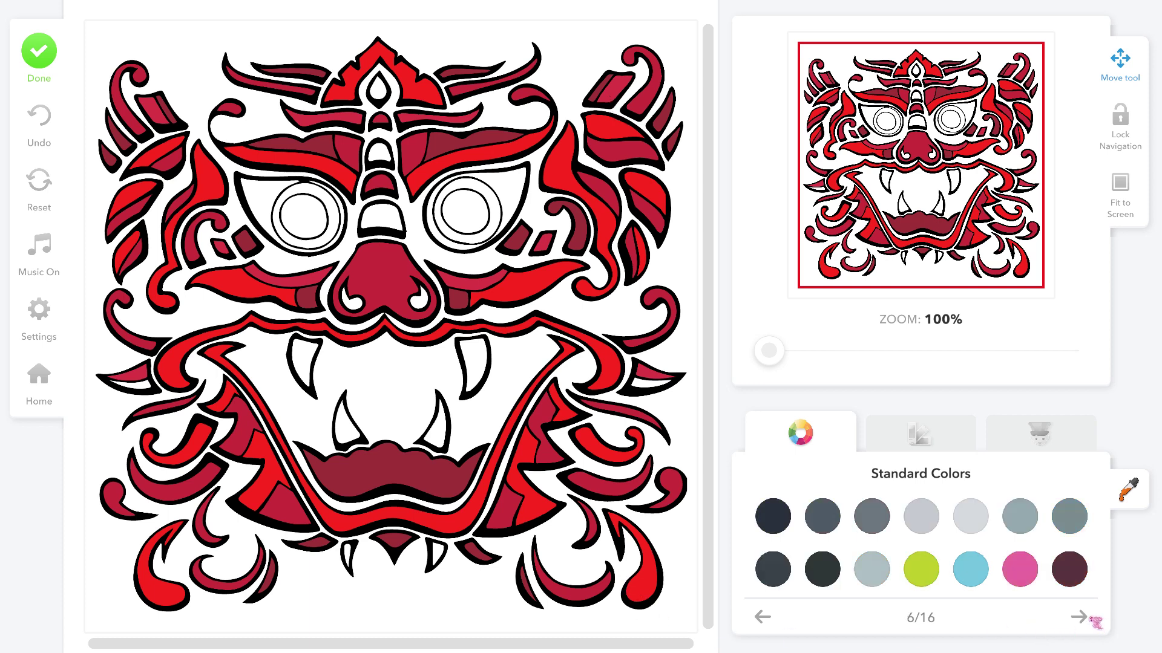
left_click(1083, 618)
left_click(1083, 618)
left_click(1083, 618)
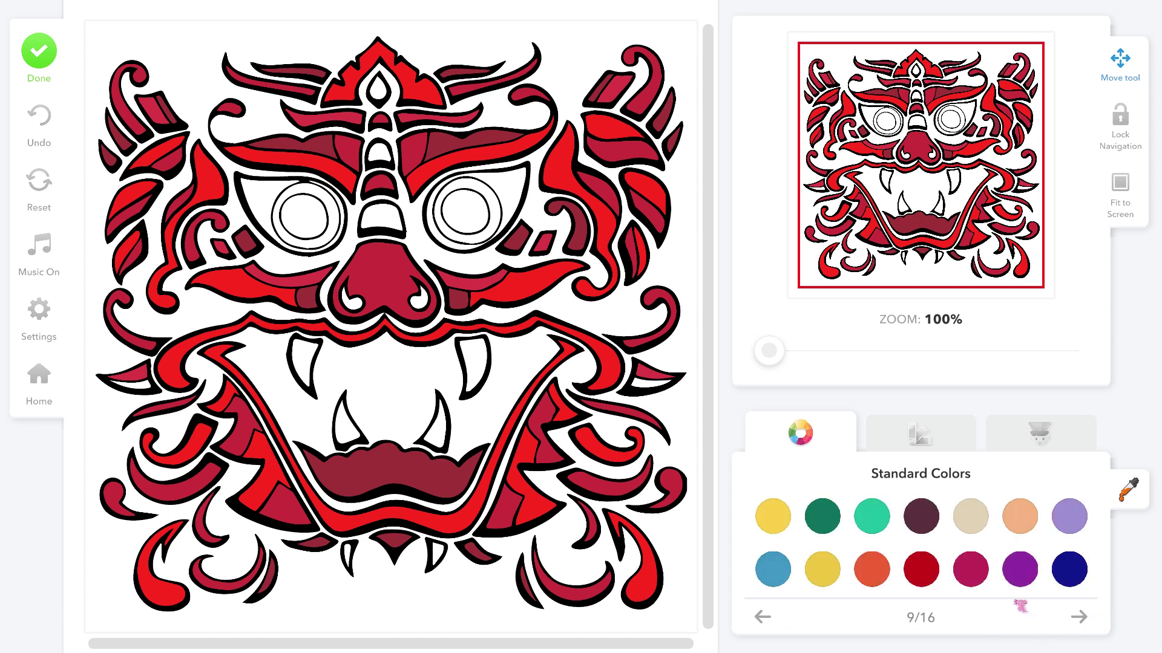
left_click(926, 574)
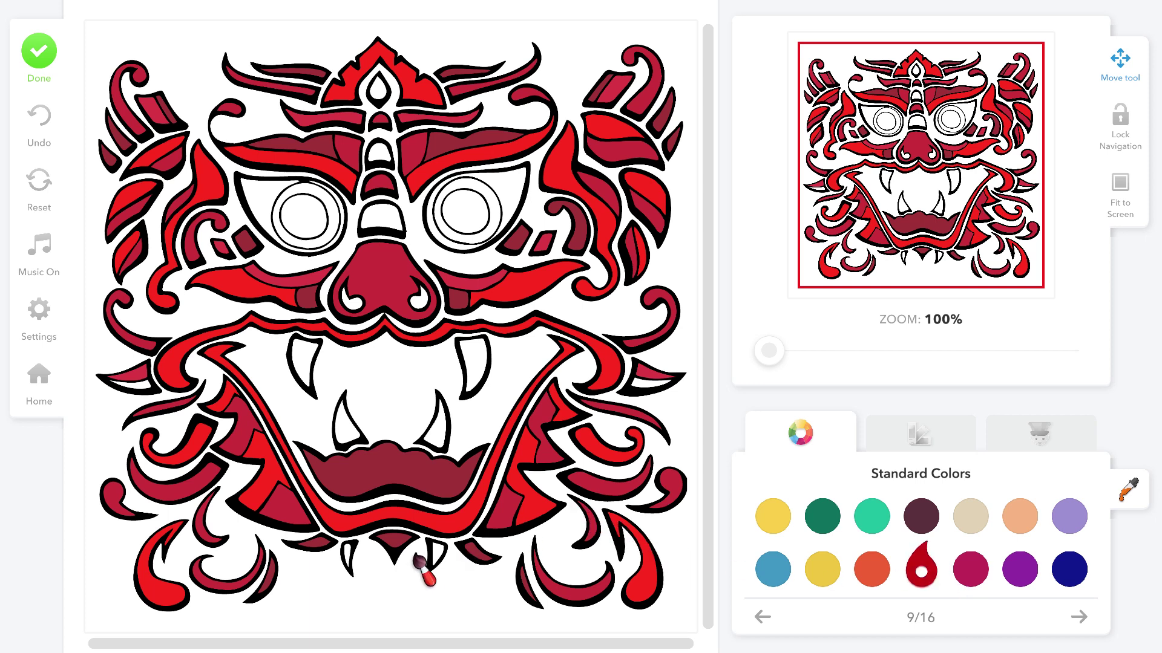
left_click(347, 551)
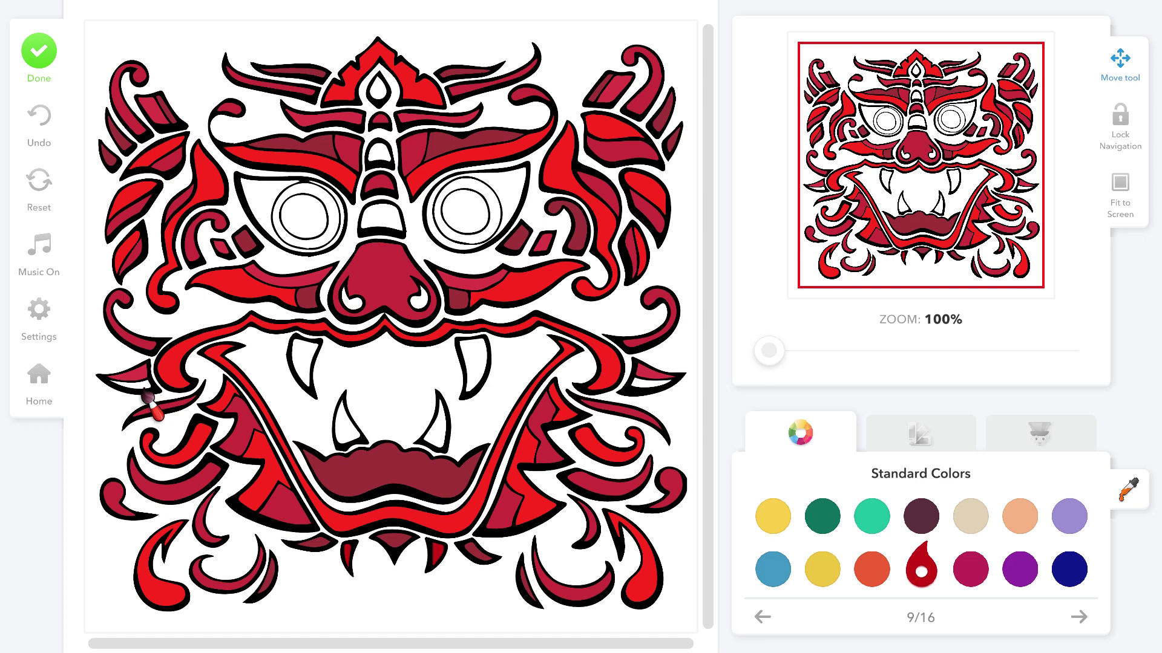
left_click(640, 385)
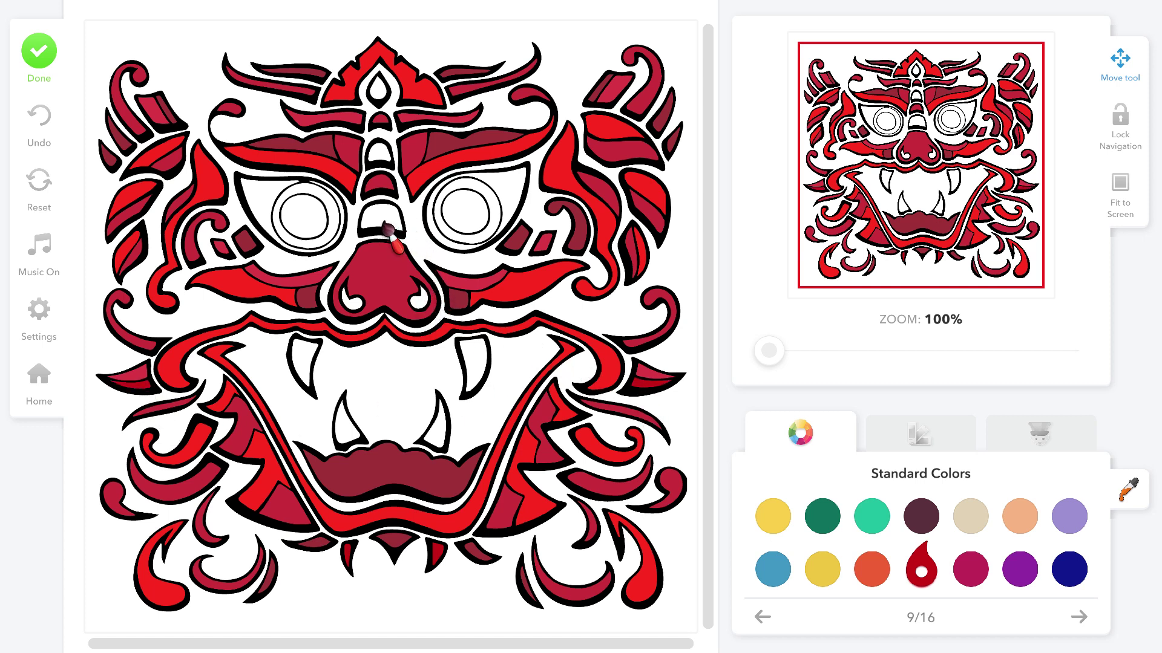
Step: Fill the ring around both pupils and the lower left fang with the bright yellow from page 9 of the standard colors
left_click(776, 517)
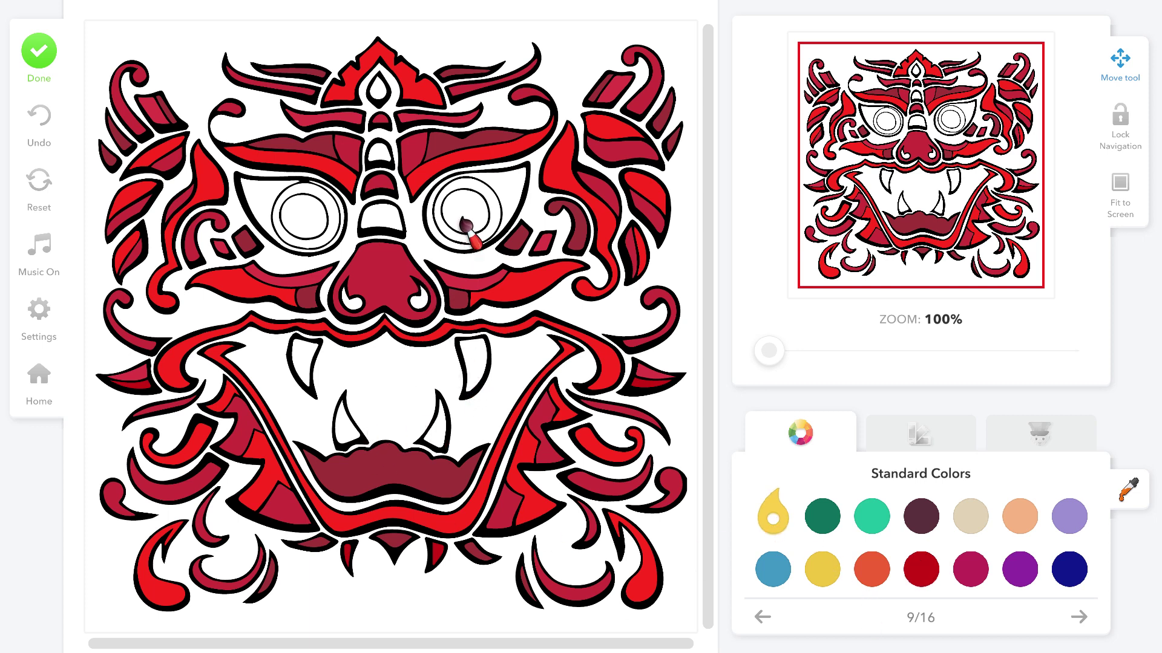
left_click(486, 232)
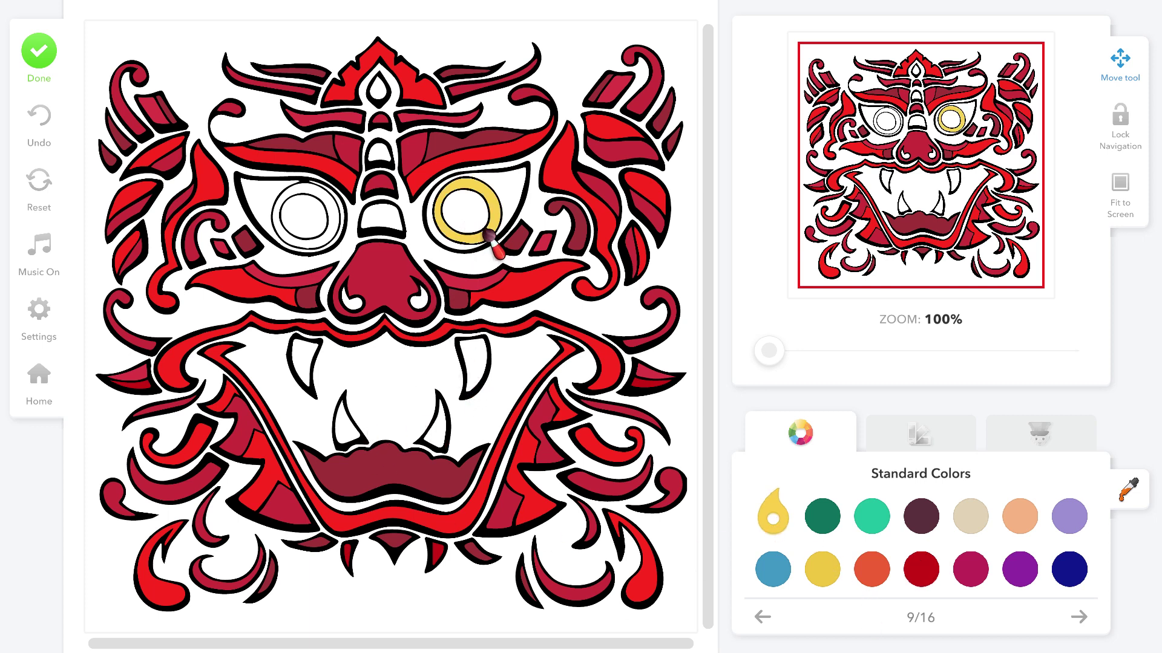
left_click(306, 195)
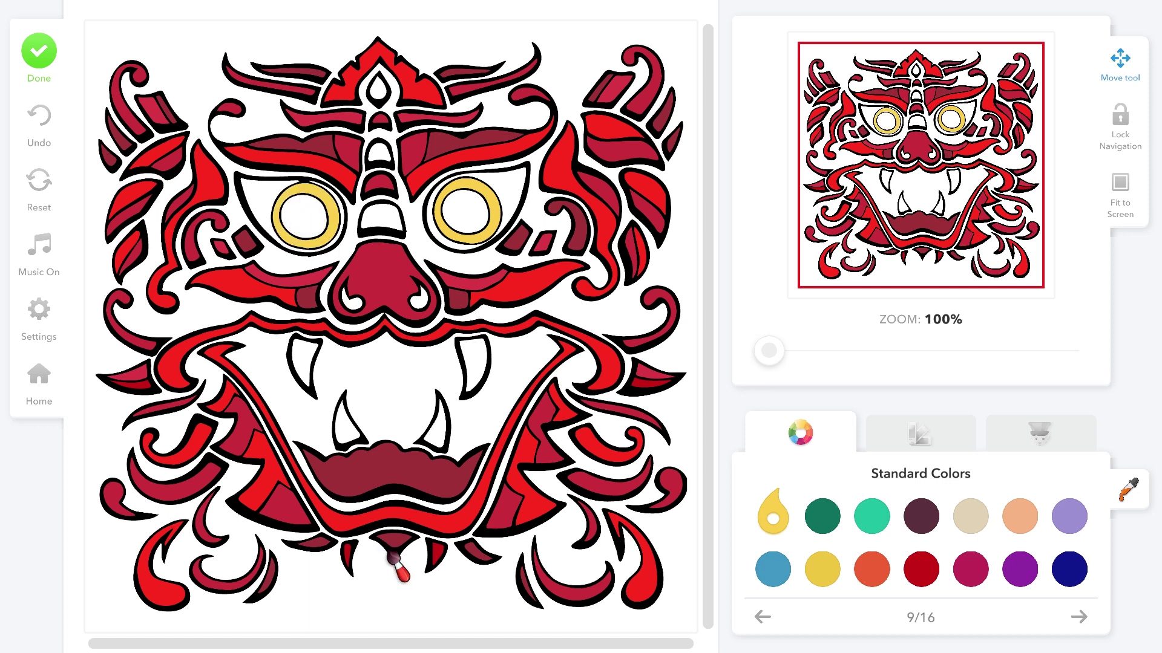
left_click(350, 432)
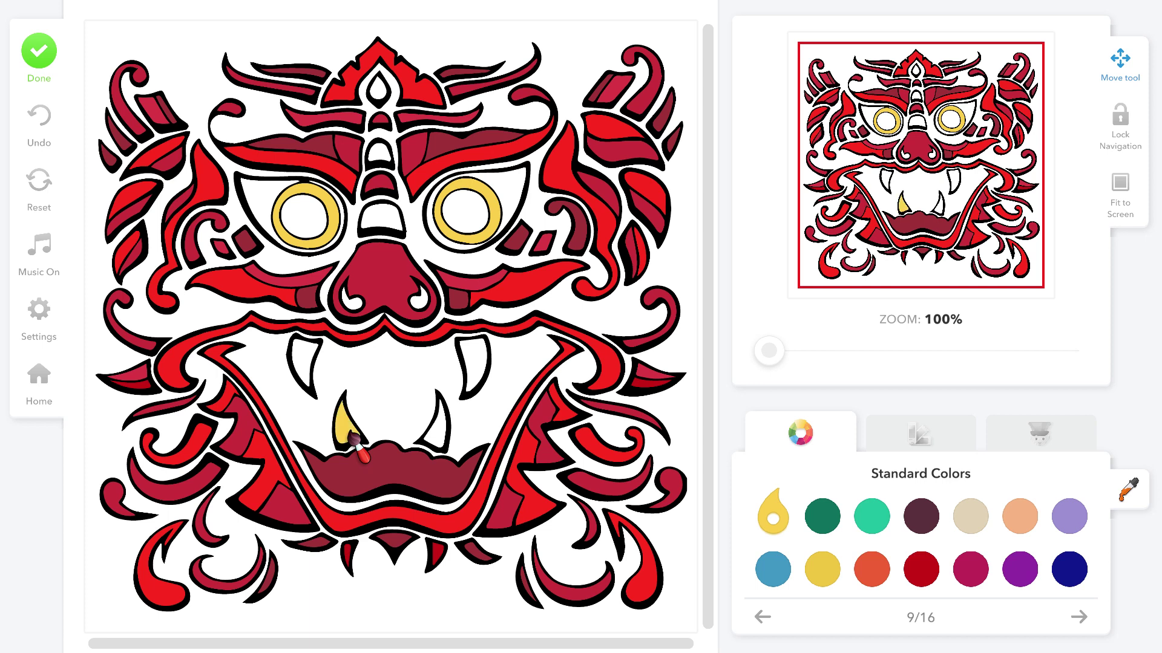
Step: Color the lower right fang and both upper fangs with the slightly darker yellow from the same palette page
left_click(819, 570)
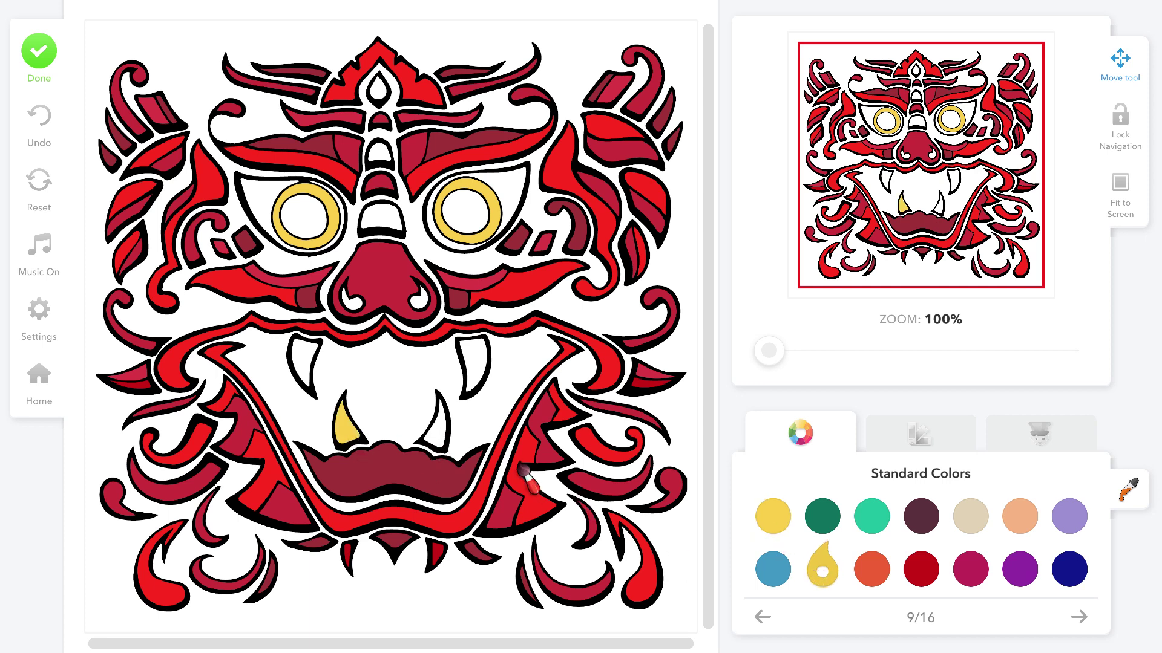
left_click(438, 449)
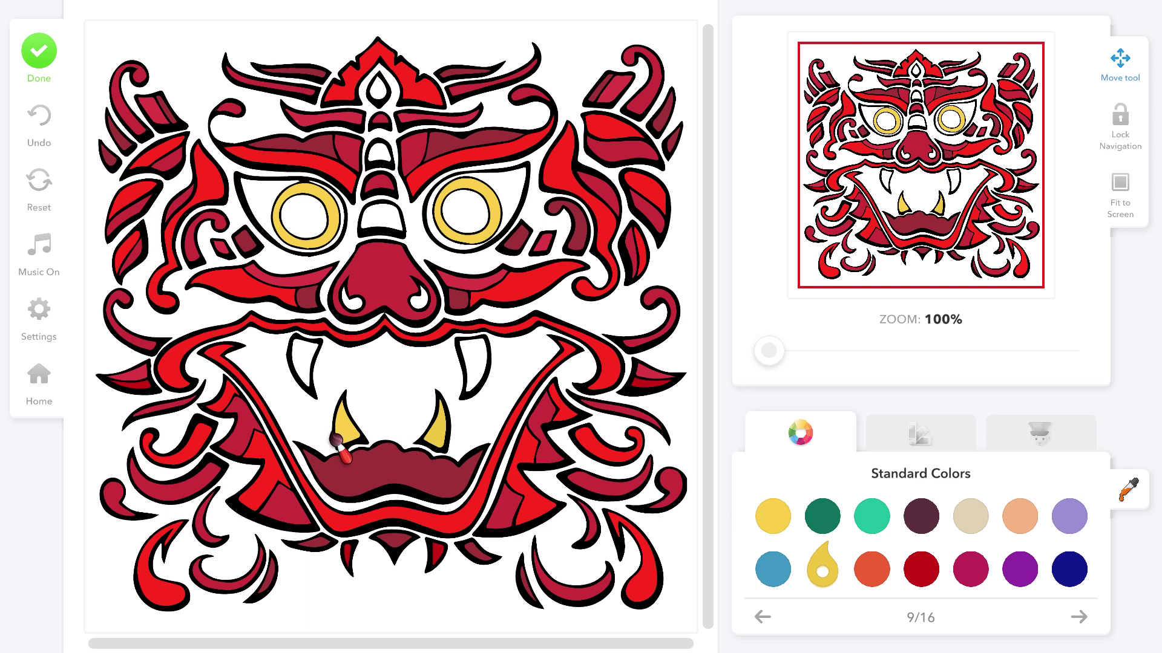
left_click(301, 372)
left_click(479, 364)
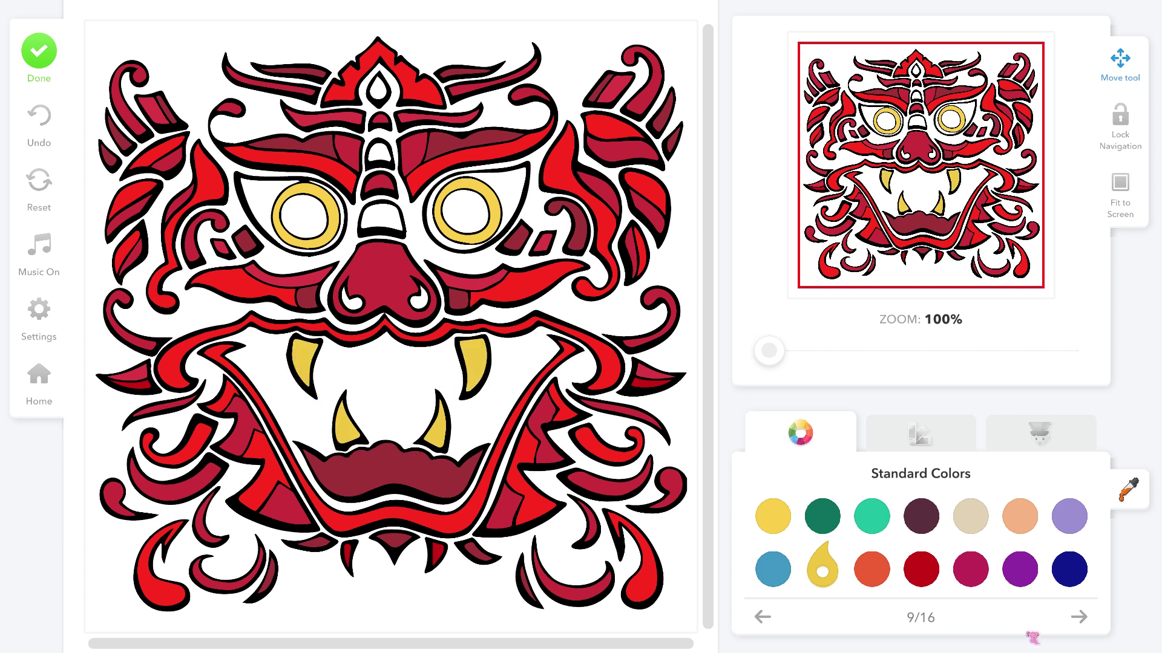
Step: Choose pure black from page 12 of the shades colors and fill both pupils
left_click(944, 434)
left_click(1080, 617)
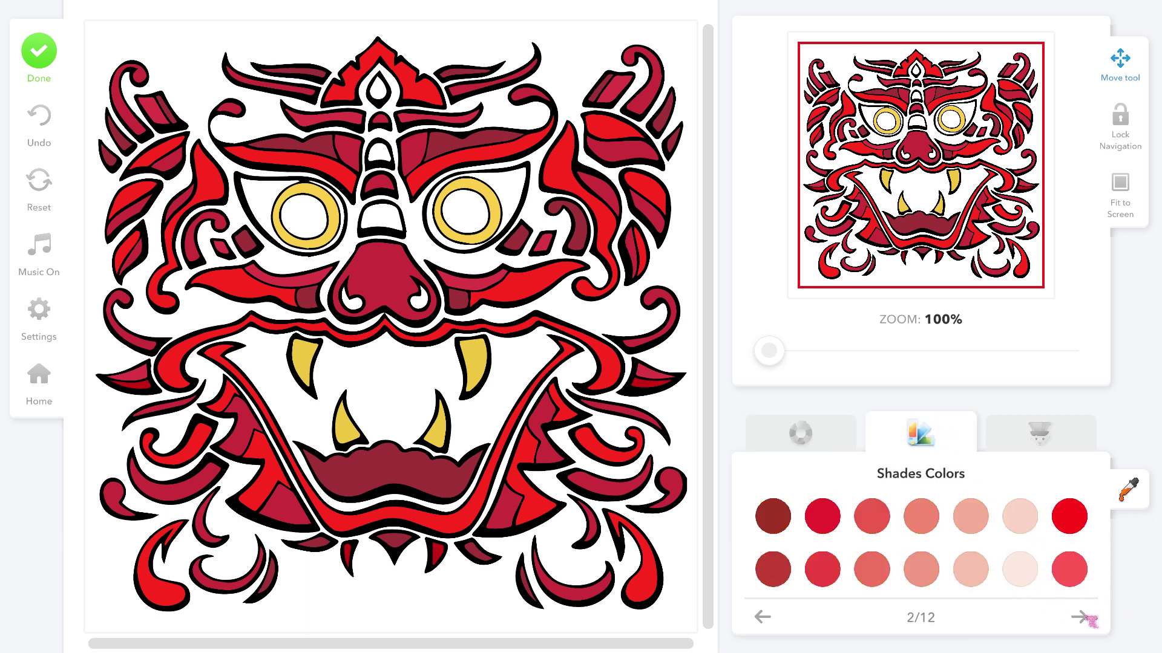
left_click(1080, 617)
left_click(1080, 617)
left_click(1080, 617)
left_click(1080, 618)
left_click(1080, 617)
left_click(1080, 617)
left_click(1079, 617)
left_click(1080, 617)
left_click(1080, 617)
left_click(1080, 618)
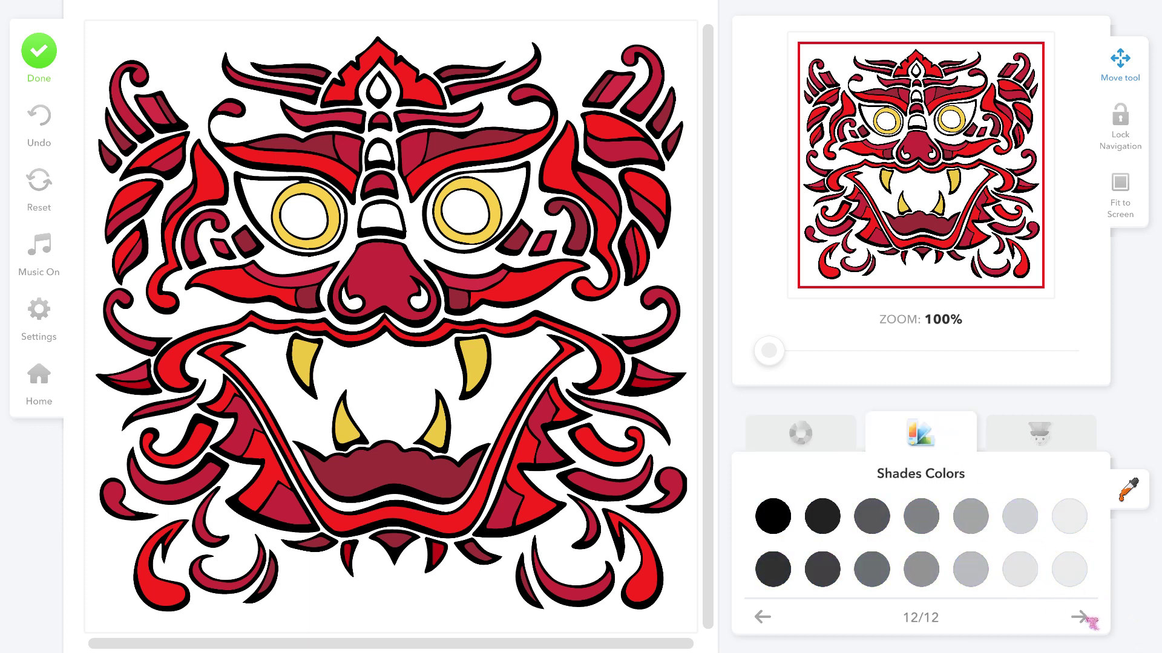
left_click(773, 516)
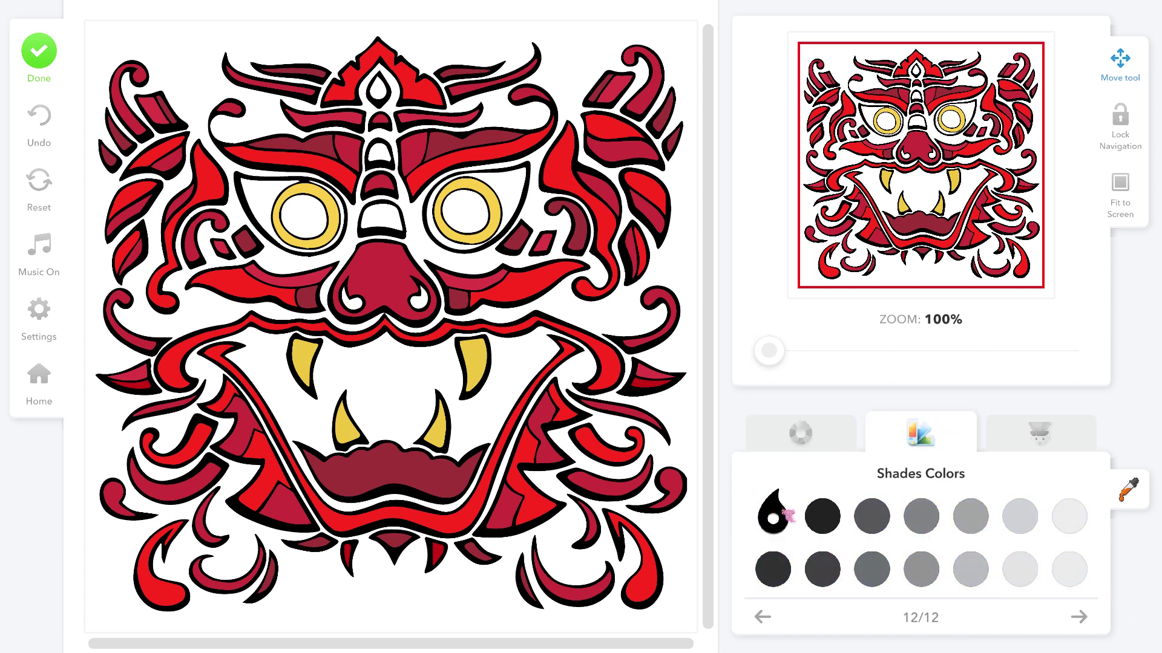
left_click(465, 212)
left_click(307, 229)
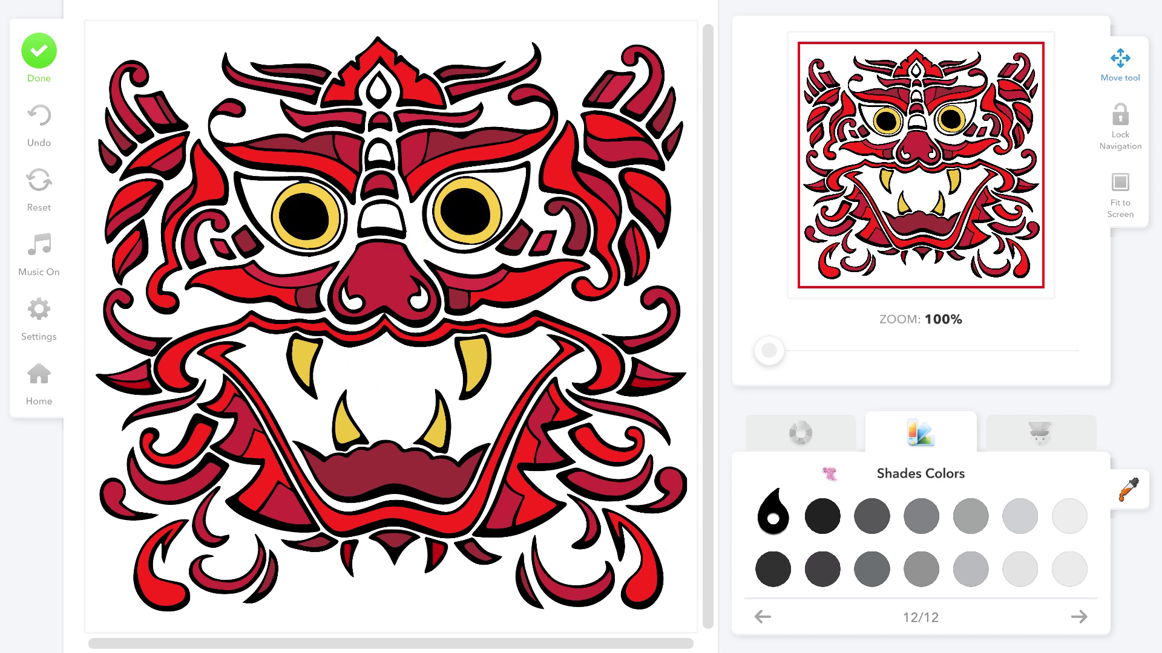
Step: Choose the light yellow from page 4 of the shades colors and fill the nose-bridge block, the forehead arch and the crown's drop
left_click(774, 618)
left_click(775, 618)
left_click(775, 618)
left_click(774, 619)
left_click(774, 618)
left_click(774, 618)
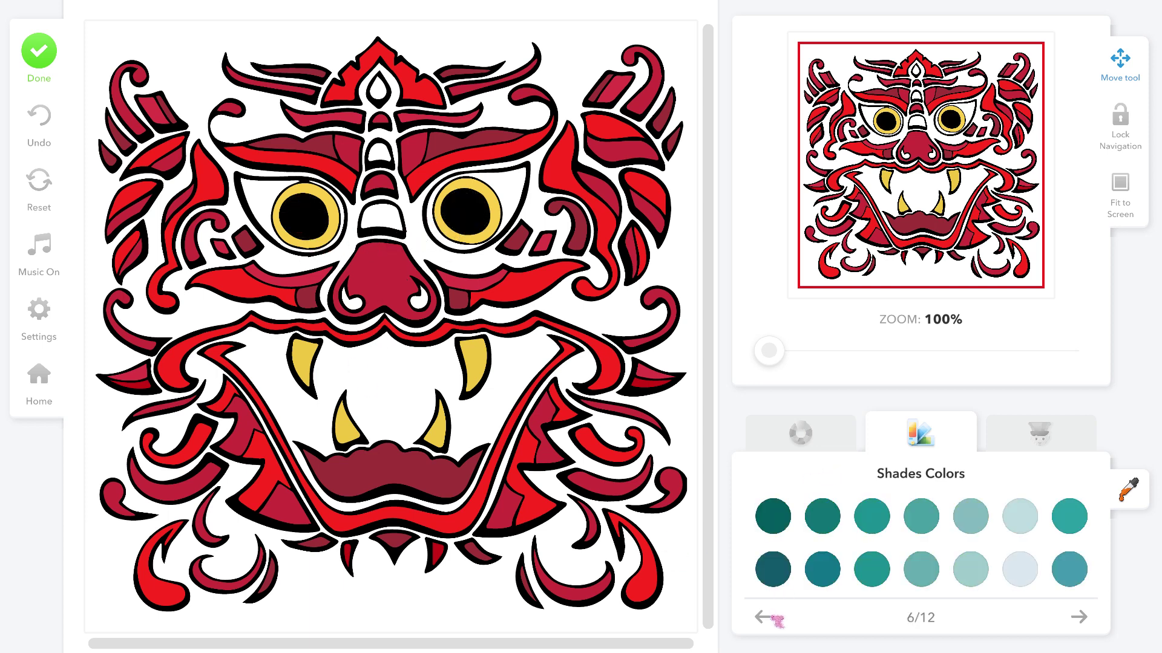
left_click(774, 618)
left_click(775, 619)
left_click(775, 618)
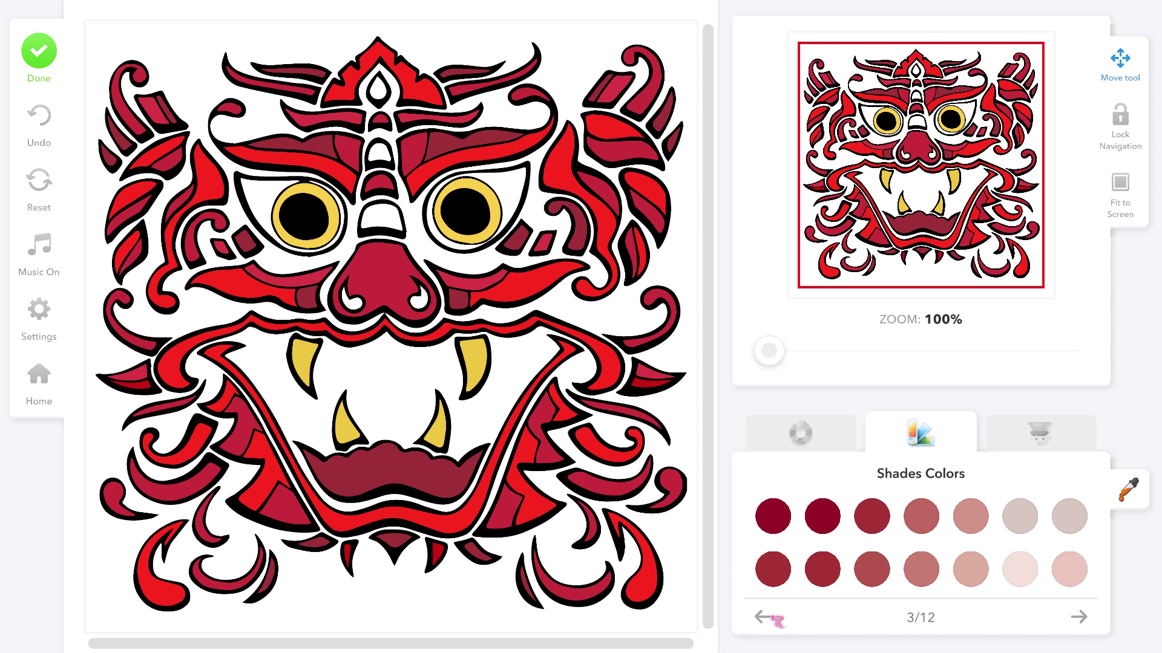
left_click(1080, 617)
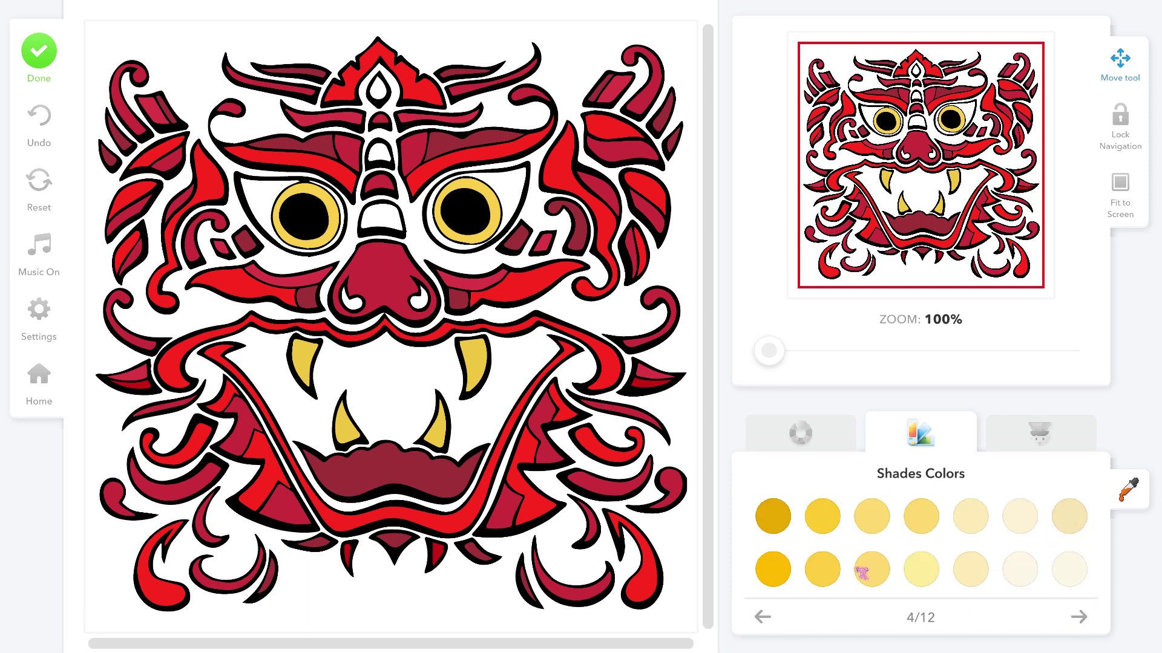
left_click(1023, 526)
left_click(974, 525)
left_click(921, 518)
left_click(381, 219)
left_click(377, 152)
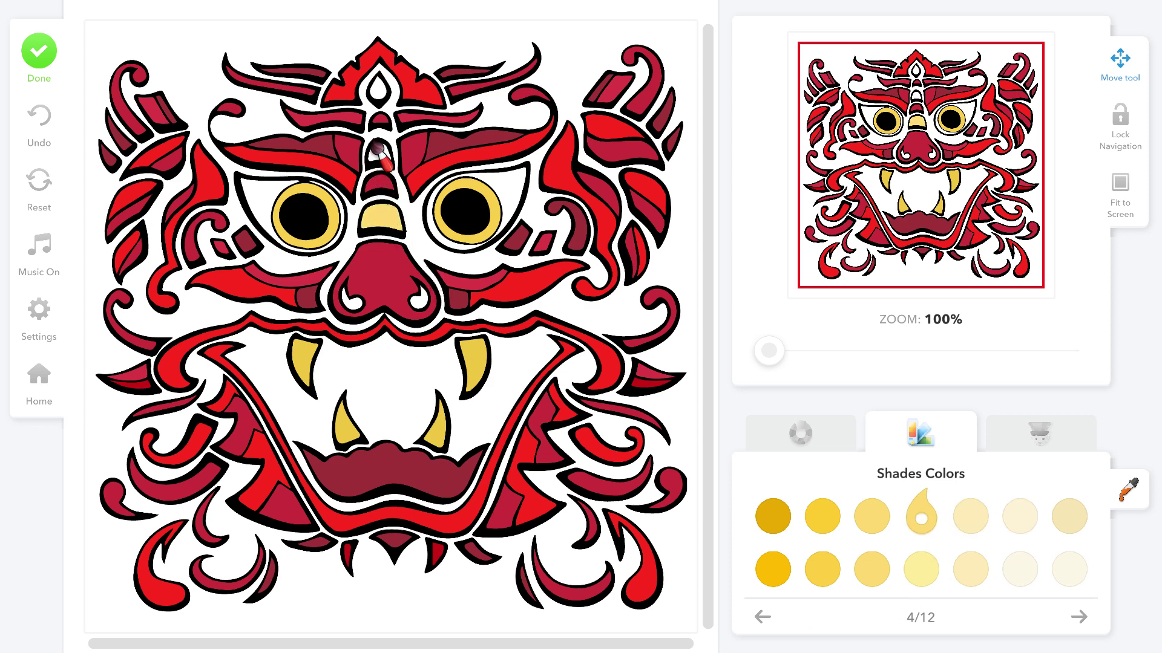
left_click(379, 89)
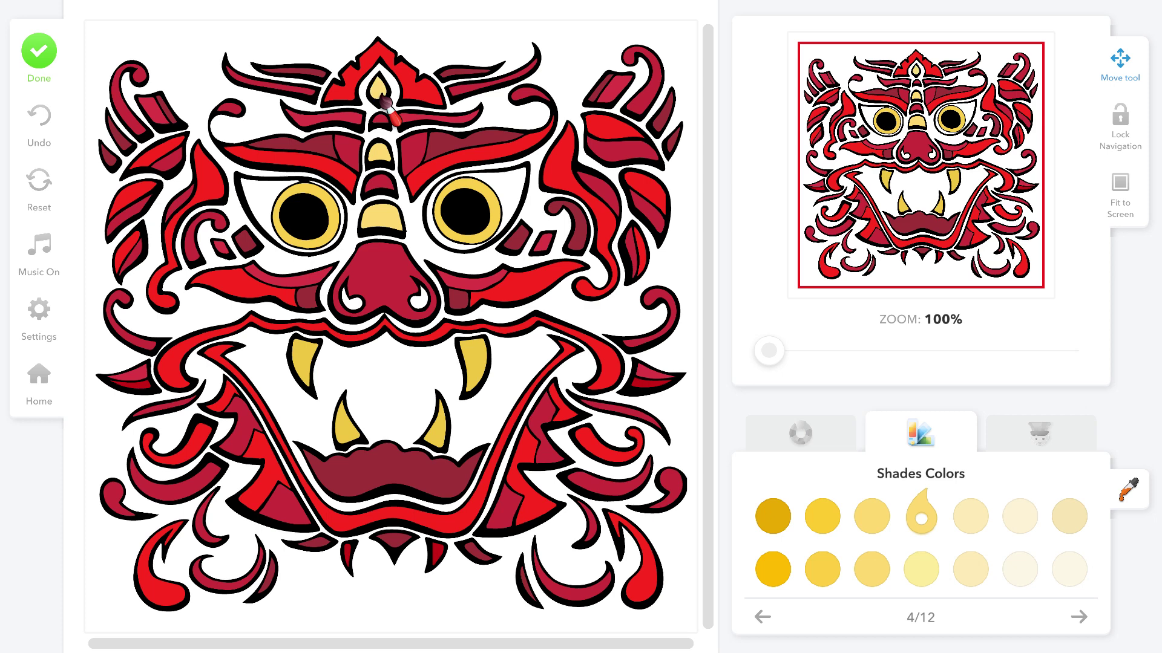
Step: Try the light yellow as the background fill, and undo that fill
left_click(493, 612)
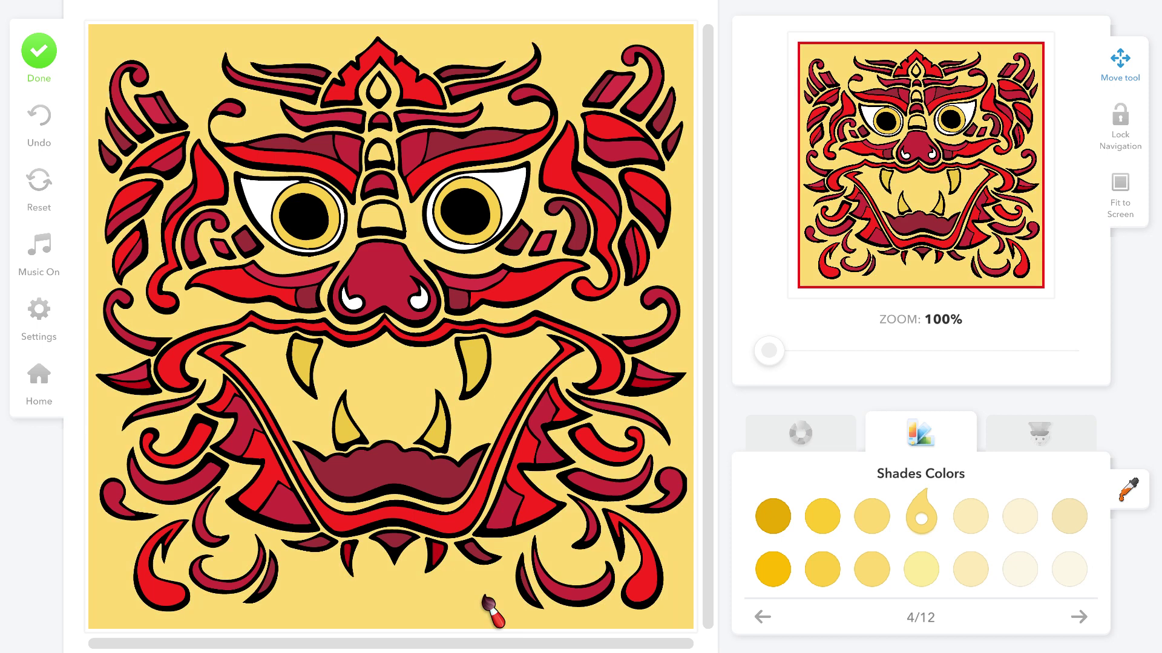
left_click(44, 127)
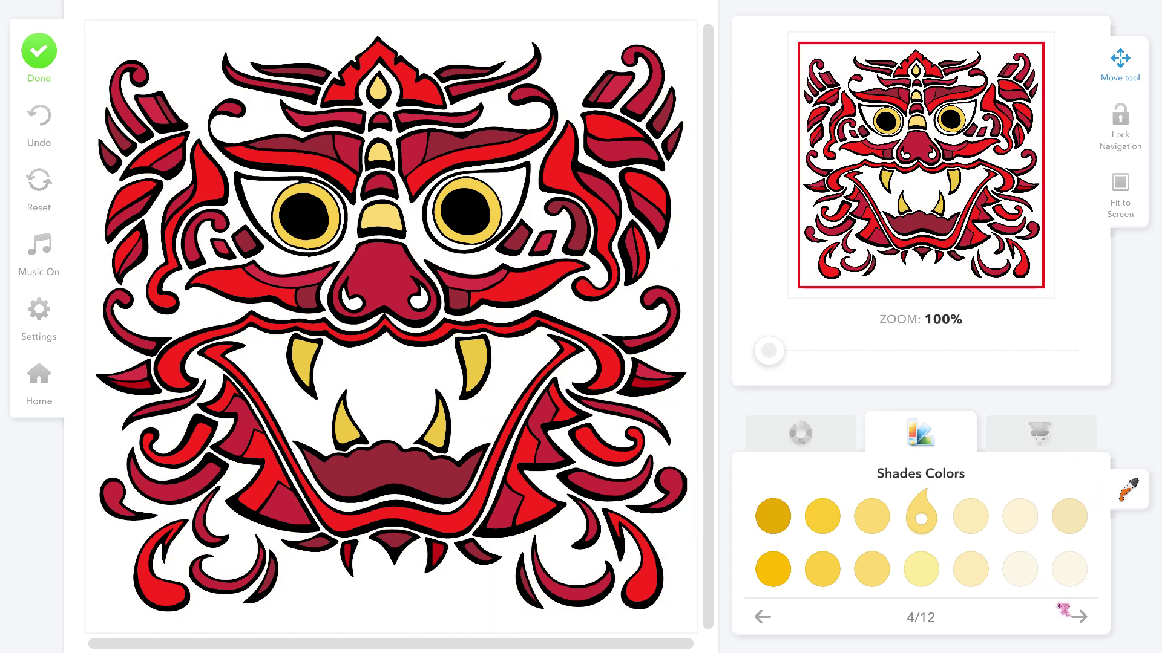
Step: Return to pure black on page 12 of the shades colors and fill both nostrils
left_click(1078, 617)
left_click(1079, 617)
left_click(1078, 617)
left_click(1079, 617)
left_click(1079, 618)
left_click(1079, 617)
left_click(1078, 617)
left_click(1079, 617)
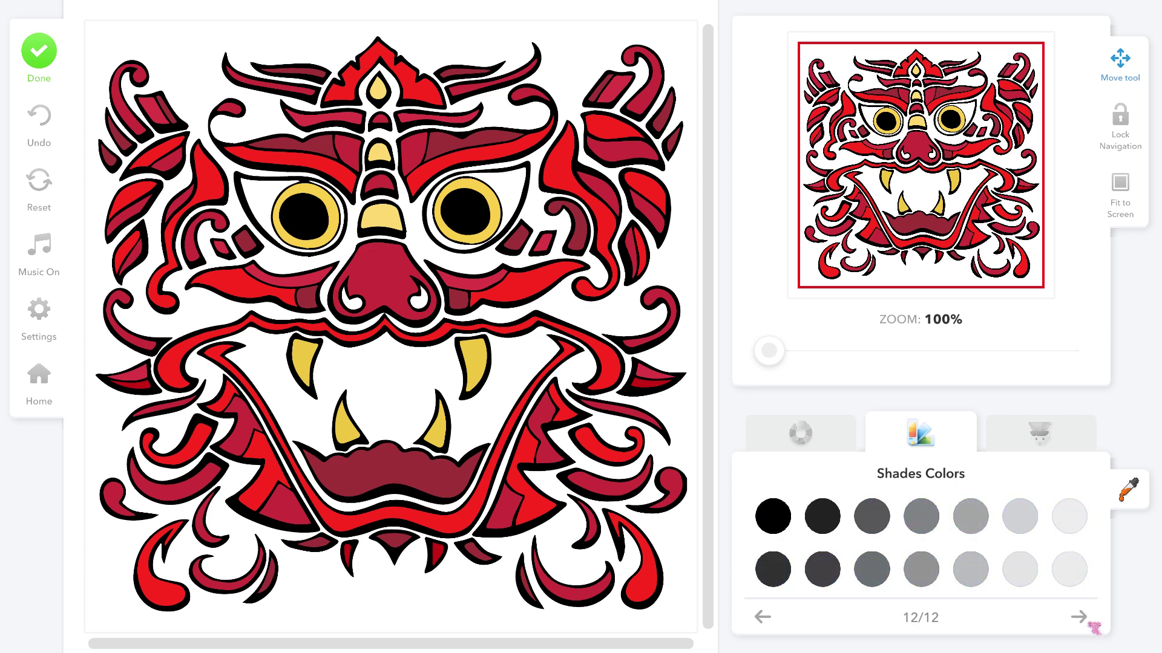
left_click(771, 515)
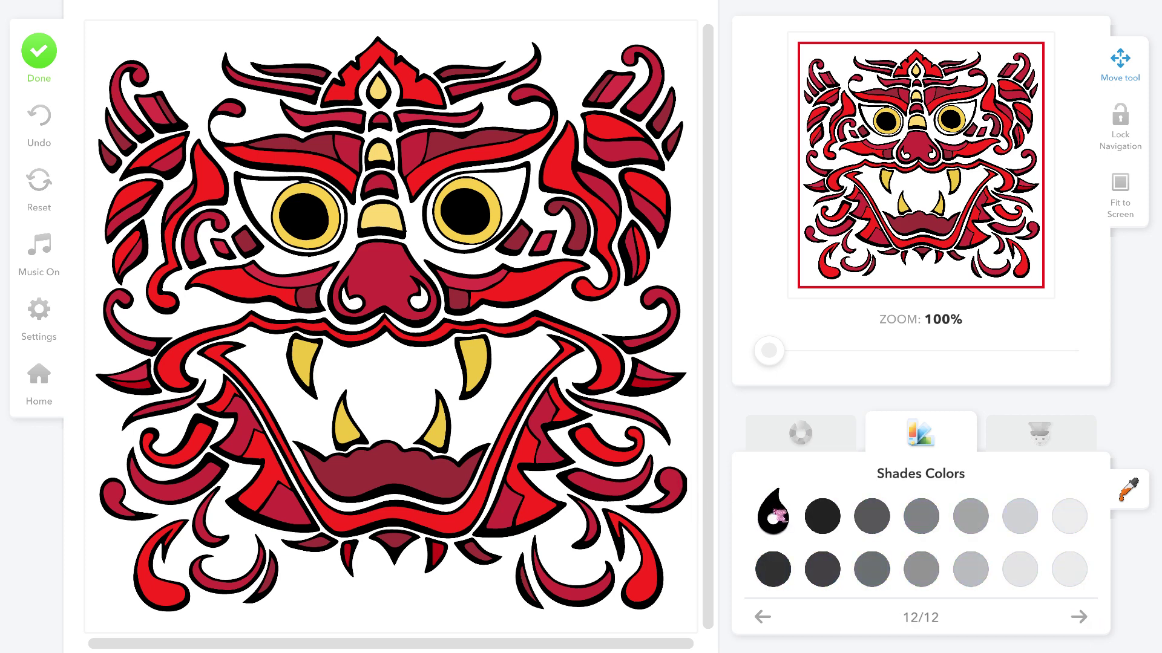
left_click(355, 301)
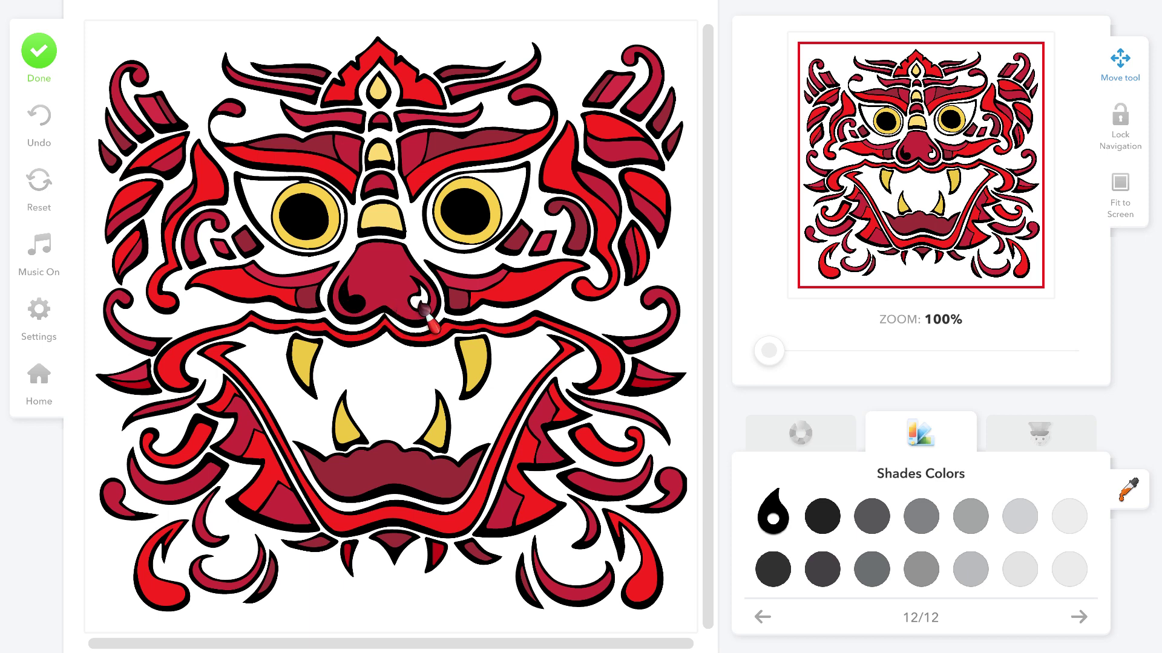
left_click(423, 306)
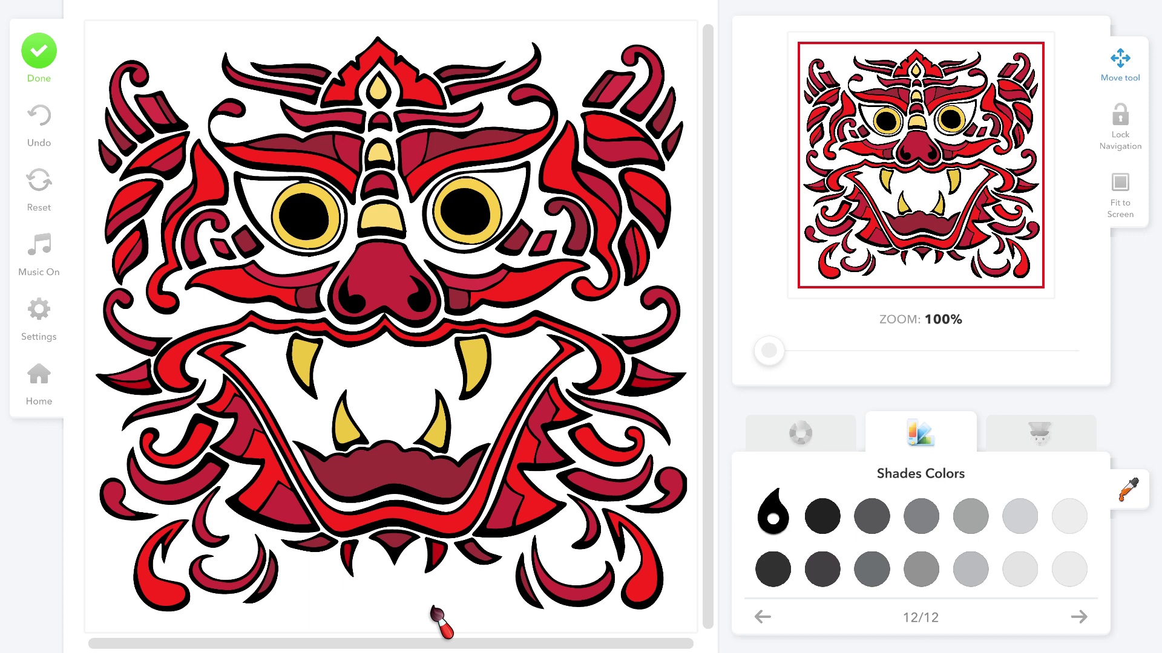
Step: Fill the background around the mask with black, undo it for comparison, and fill it black again
left_click(433, 608)
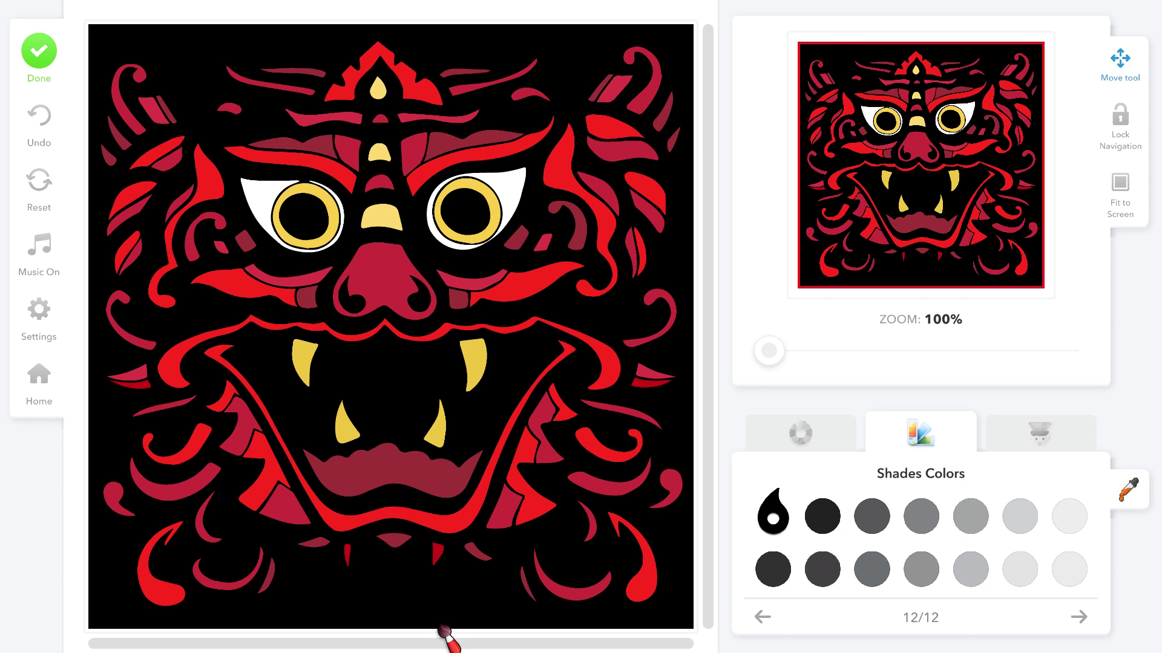
left_click(42, 115)
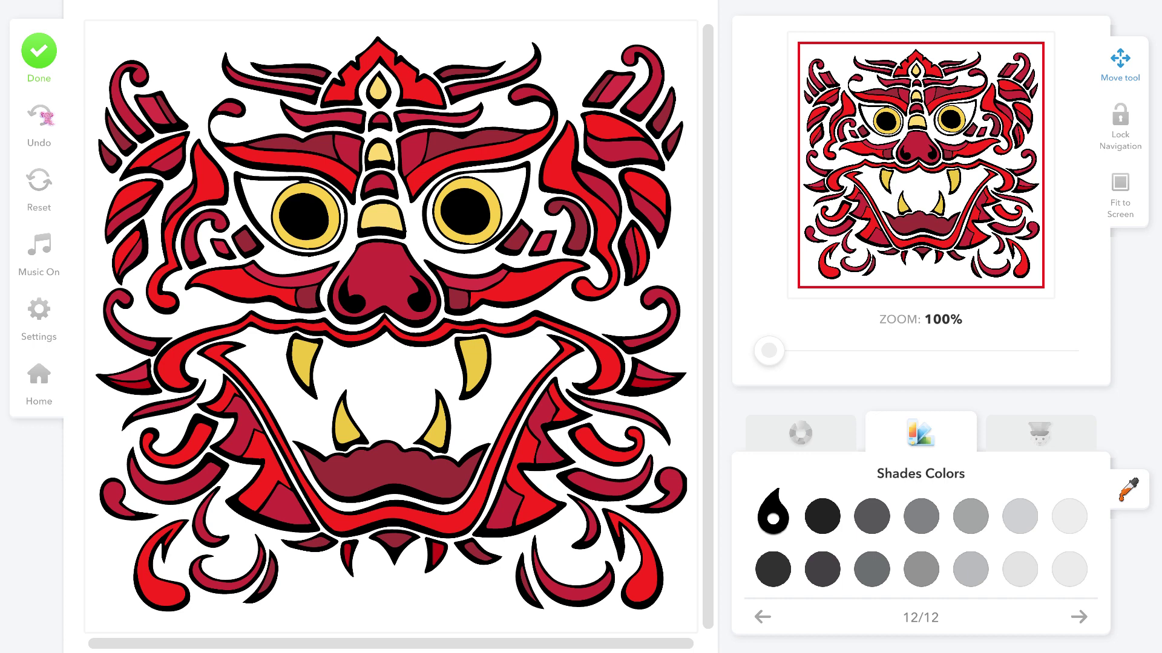
left_click(371, 372)
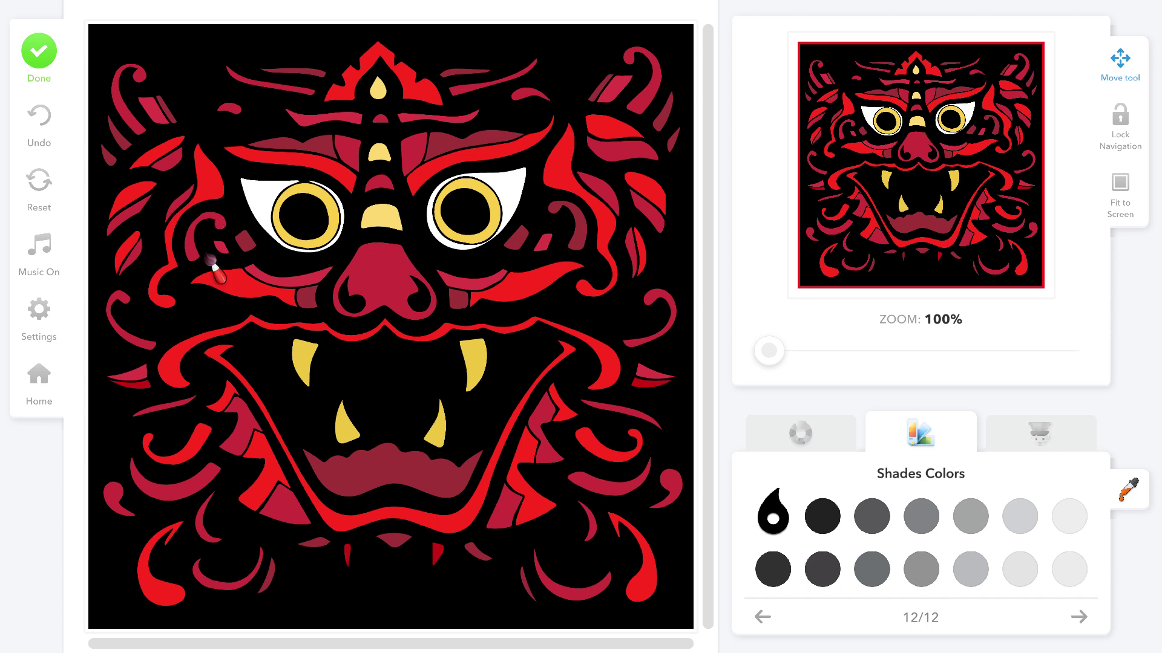
Step: Finish the coloring, keep the Default filter and continue to the save format options
left_click(33, 41)
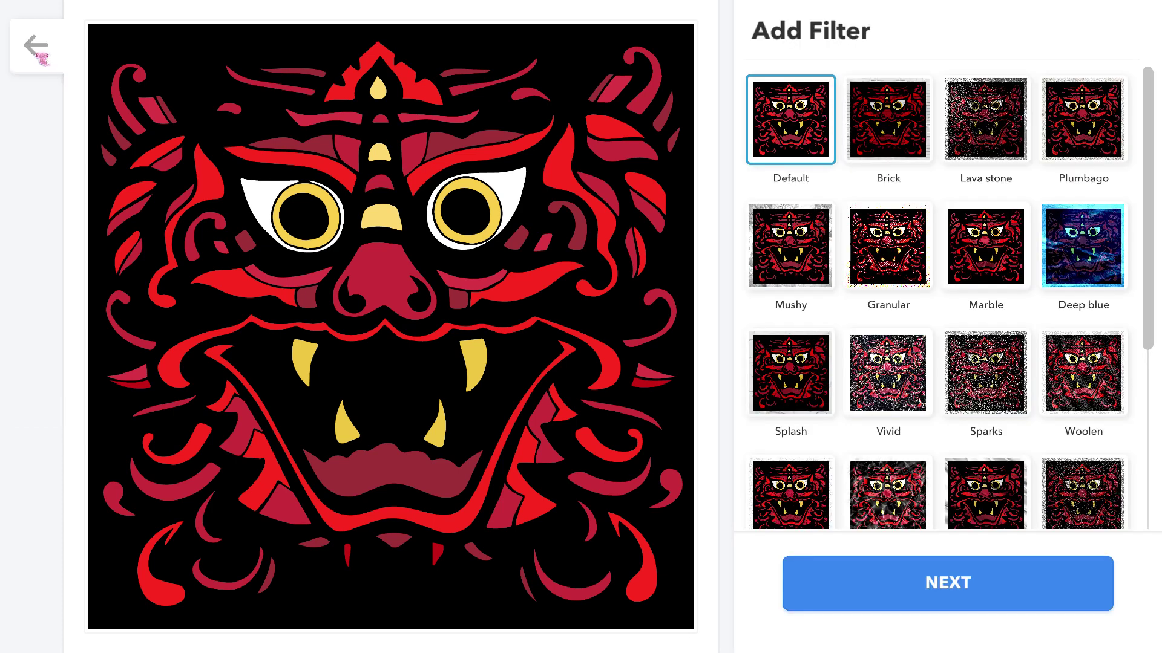
left_click(887, 584)
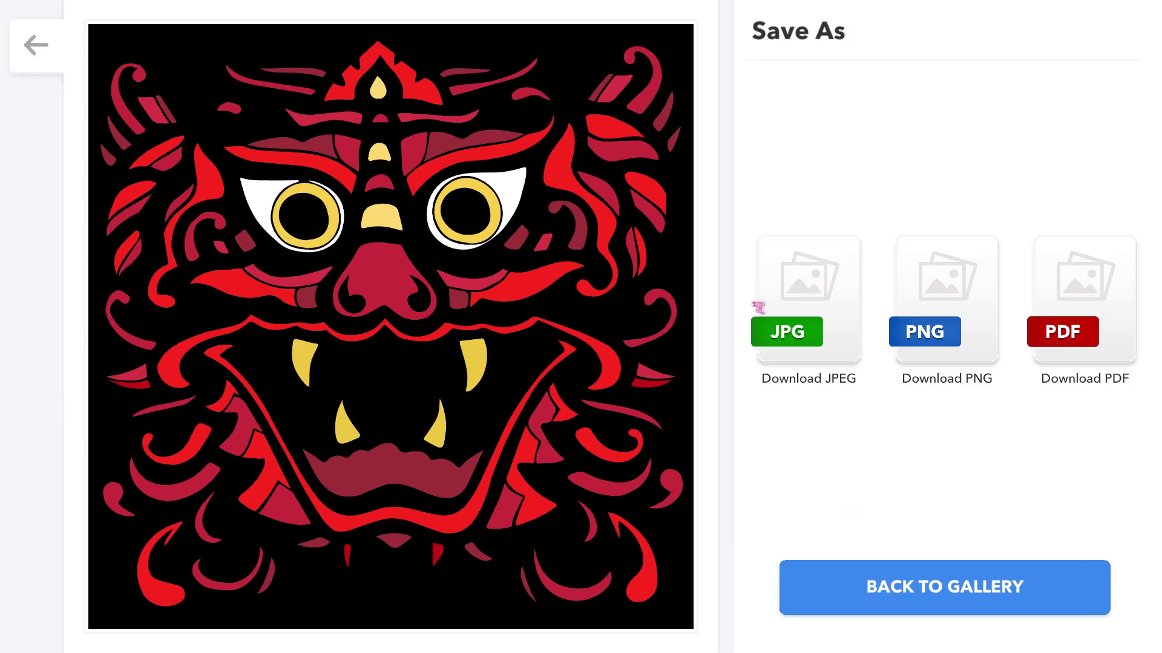